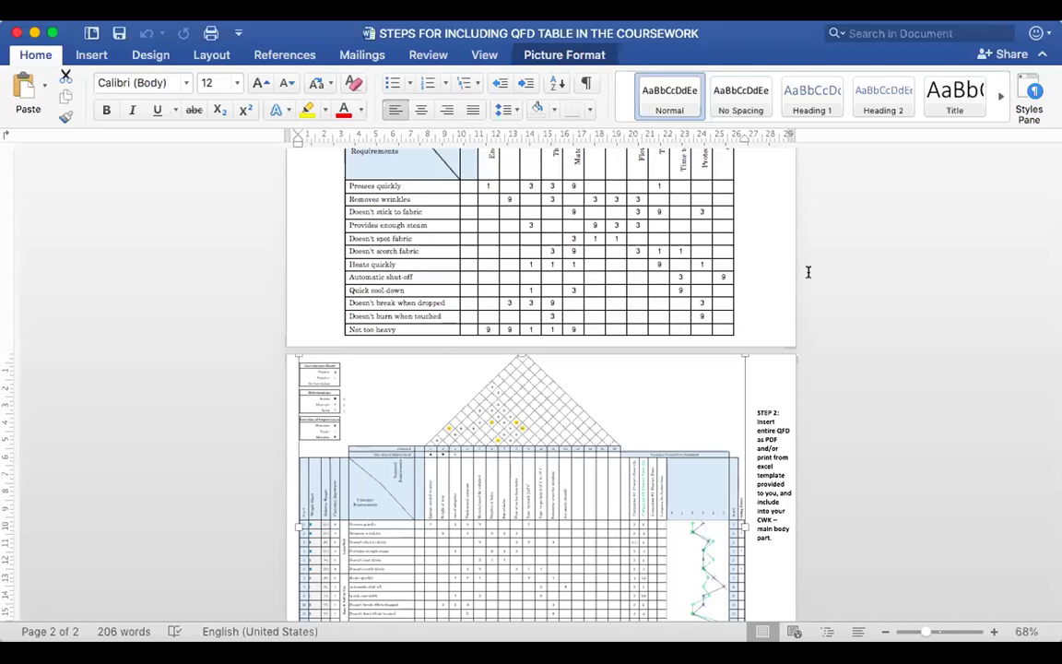
Look over the customer and technical requirements table on page 1 and the full QFD picture on page 2
{"action": "scroll", "coordinate": [694, 432], "scroll_direction": "up", "scroll_amount": 3}
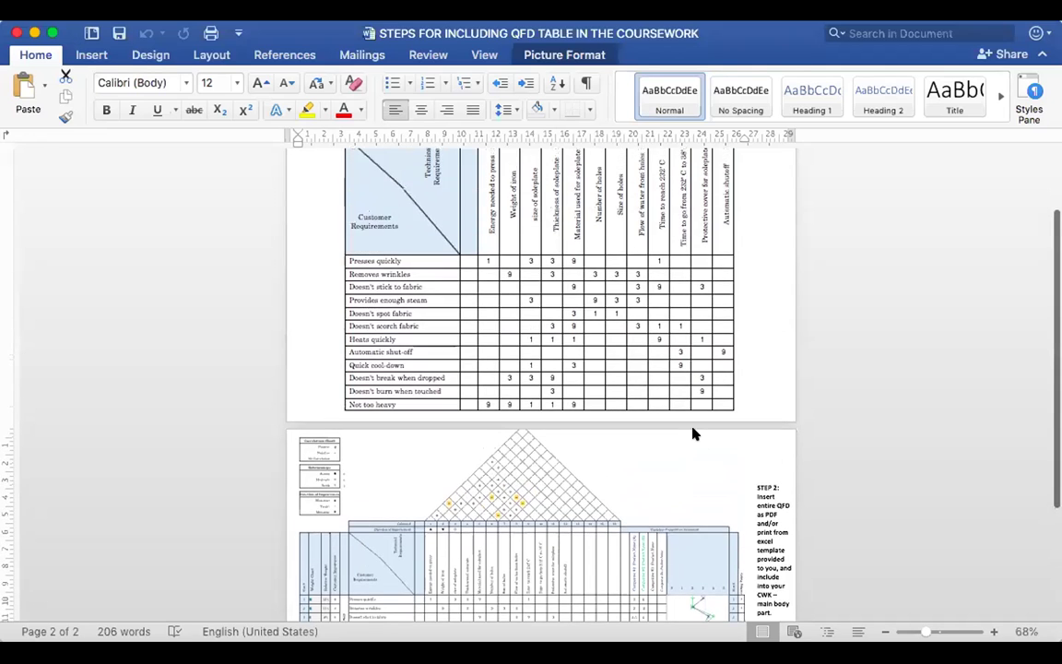
{"action": "scroll", "coordinate": [694, 433], "scroll_direction": "up", "scroll_amount": 2}
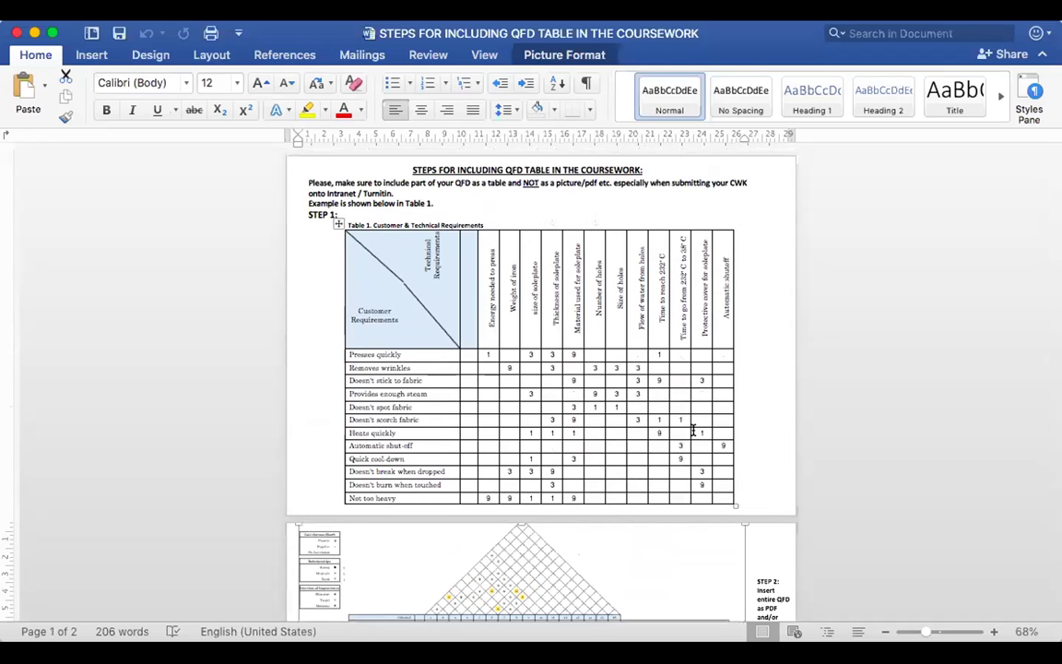
{"action": "scroll", "coordinate": [424, 316], "scroll_direction": "down", "scroll_amount": 4}
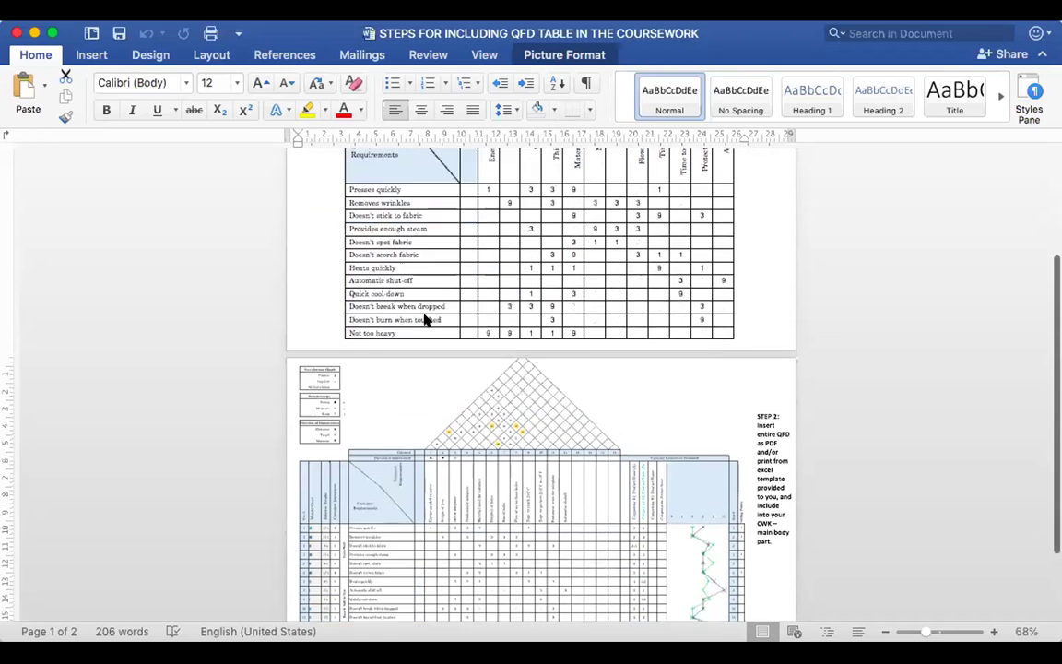
{"action": "scroll", "coordinate": [426, 315], "scroll_direction": "down", "scroll_amount": 3}
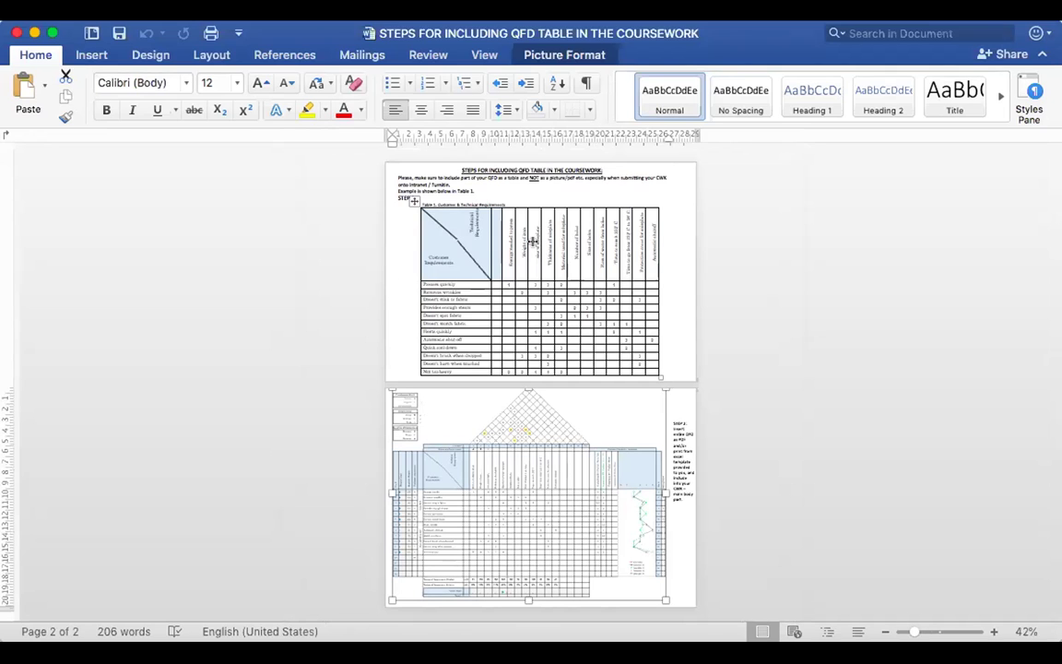
{"action": "scroll", "coordinate": [533, 242], "scroll_direction": "up", "scroll_amount": 3}
{"action": "scroll", "coordinate": [533, 241], "scroll_direction": "down", "scroll_amount": 3}
Switch the document window to full screen and display the page layout tools
{"action": "left_click", "coordinate": [434, 56]}
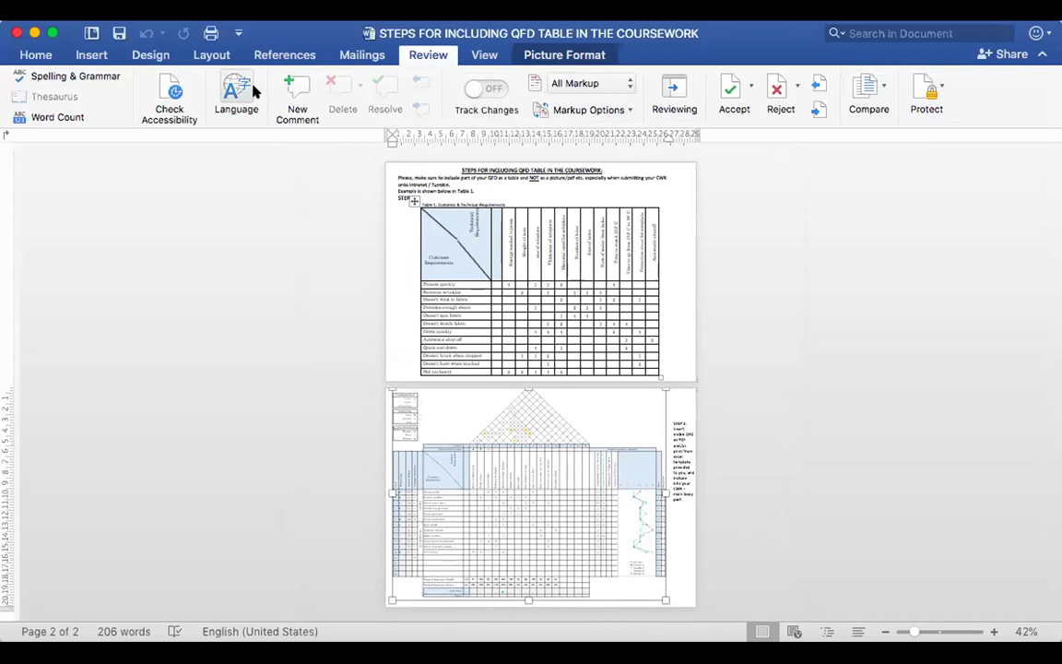
{"action": "left_click", "coordinate": [51, 33]}
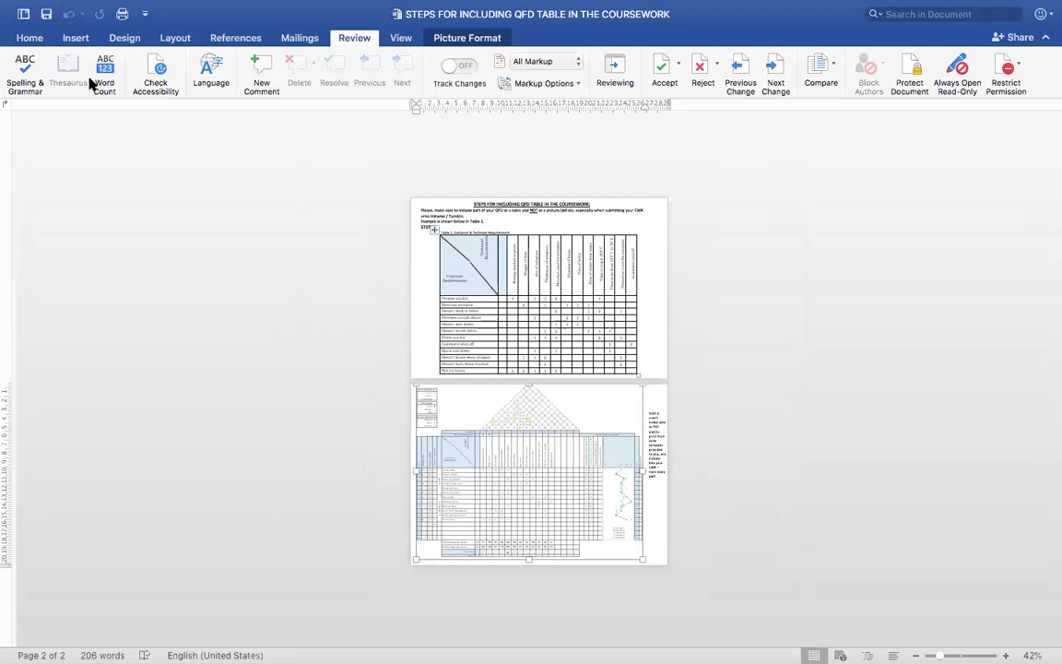
{"action": "left_click", "coordinate": [293, 36]}
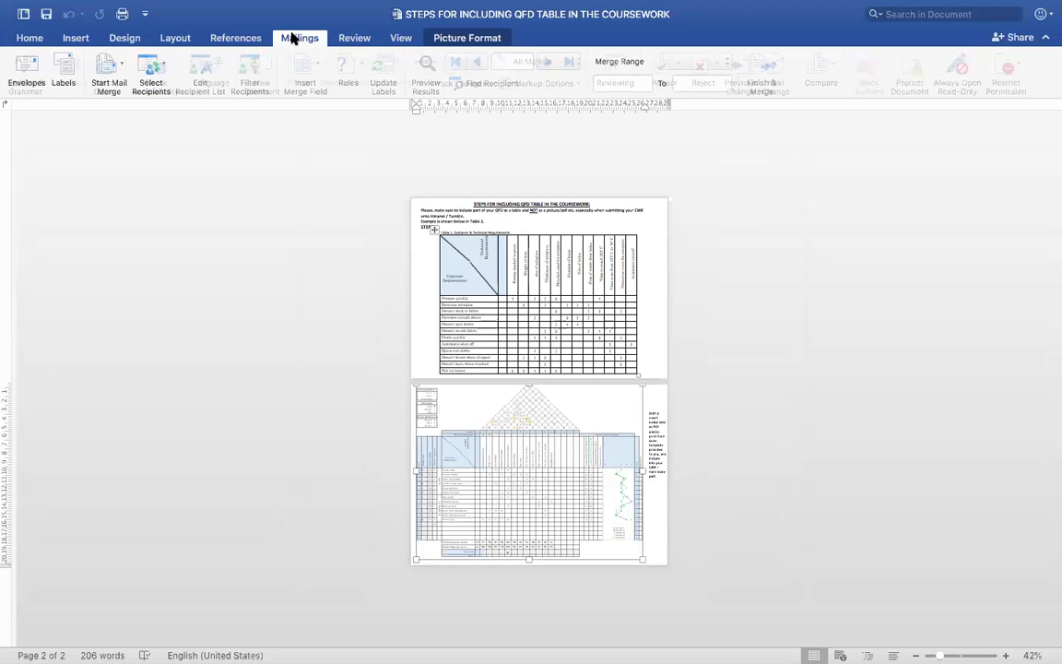
{"action": "left_click", "coordinate": [172, 37]}
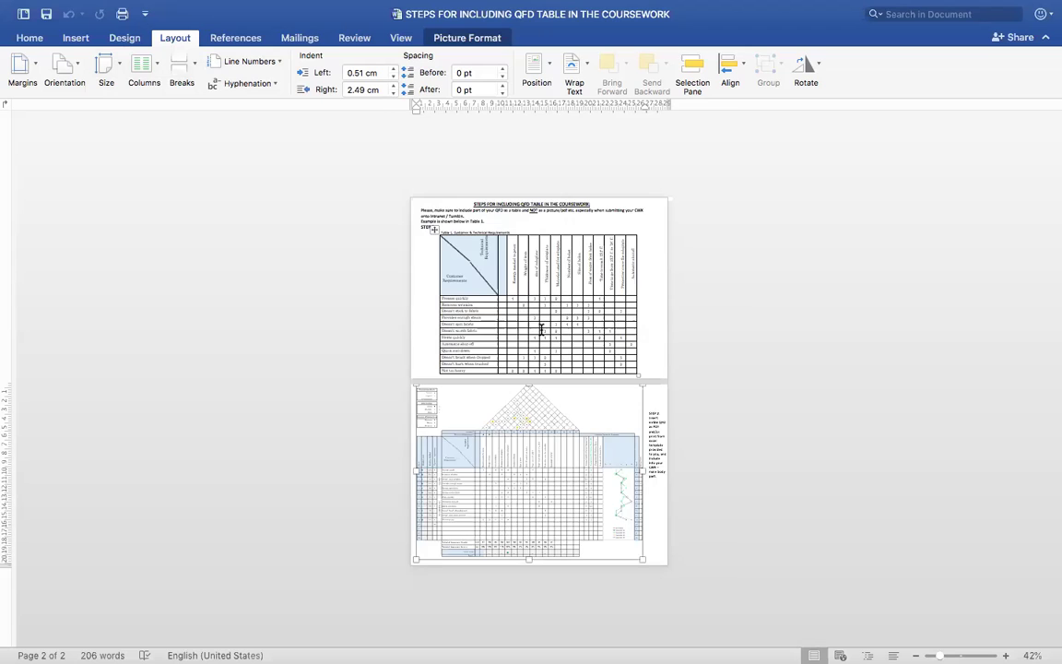
Examine how the Step 1 table and the Step 2 QFD picture fit on their landscape pages
{"action": "scroll", "coordinate": [542, 327], "scroll_direction": "up", "scroll_amount": 3}
{"action": "scroll", "coordinate": [531, 322], "scroll_direction": "down", "scroll_amount": 3}
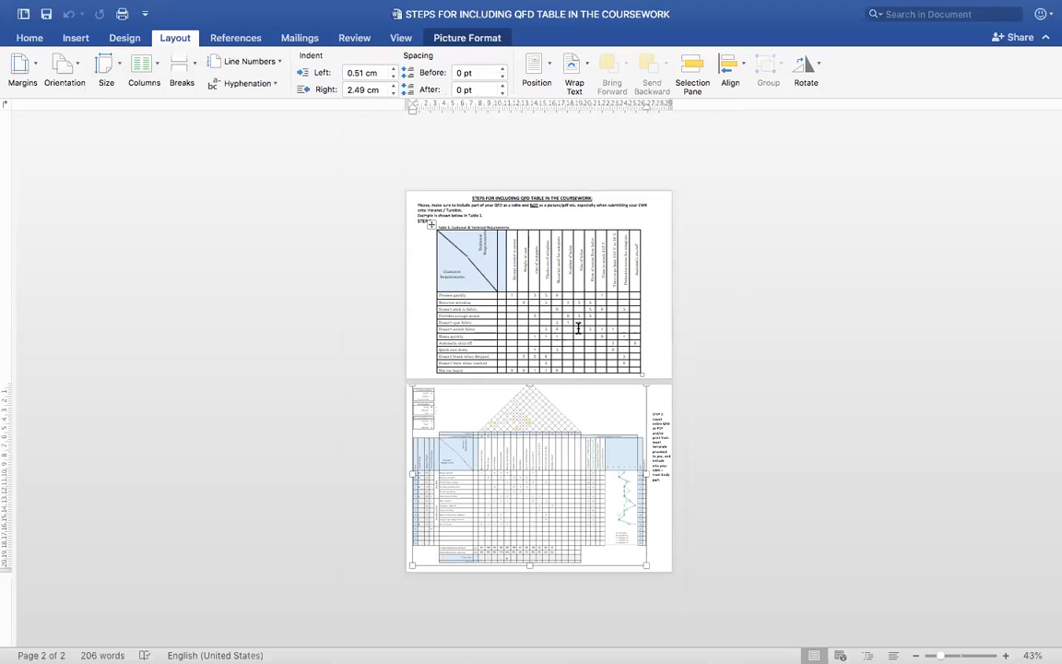
{"action": "scroll", "coordinate": [602, 424], "scroll_direction": "up", "scroll_amount": 3}
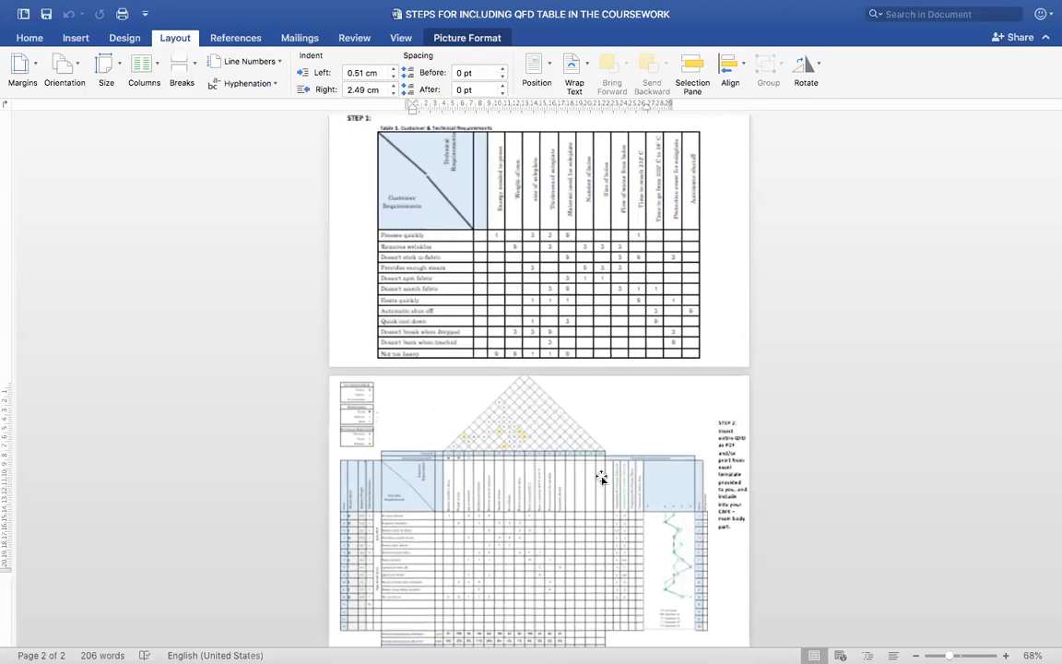
{"action": "scroll", "coordinate": [477, 505], "scroll_direction": "up", "scroll_amount": 1}
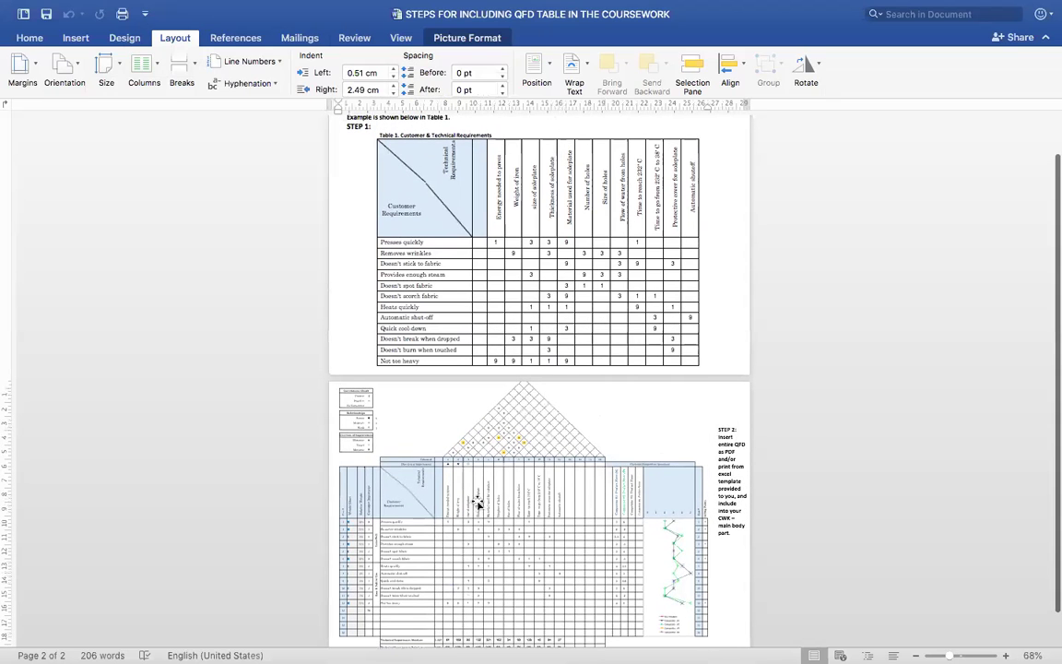
{"action": "scroll", "coordinate": [545, 242], "scroll_direction": "up", "scroll_amount": 1}
{"action": "scroll", "coordinate": [542, 238], "scroll_direction": "down", "scroll_amount": 3}
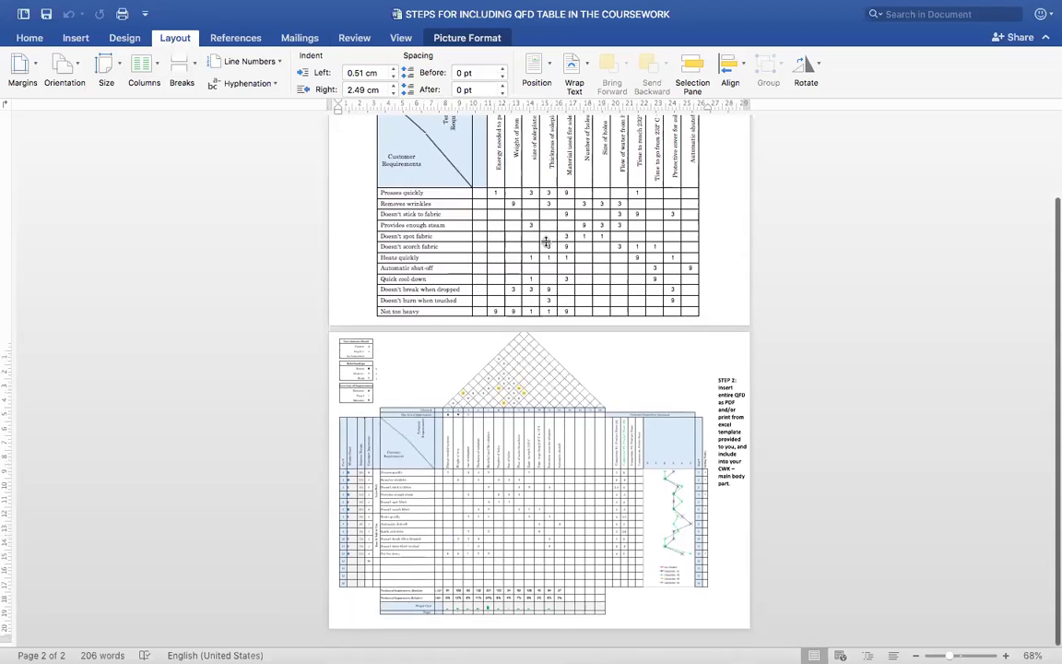
{"action": "scroll", "coordinate": [613, 585], "scroll_direction": "down", "scroll_amount": 5}
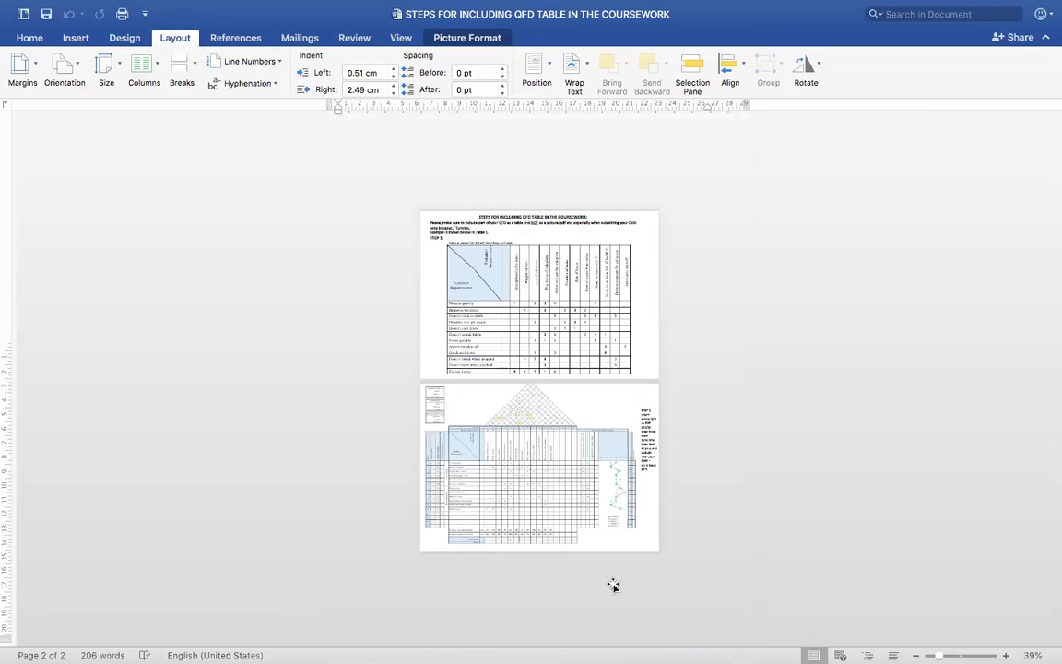
{"action": "scroll", "coordinate": [574, 498], "scroll_direction": "up", "scroll_amount": 4}
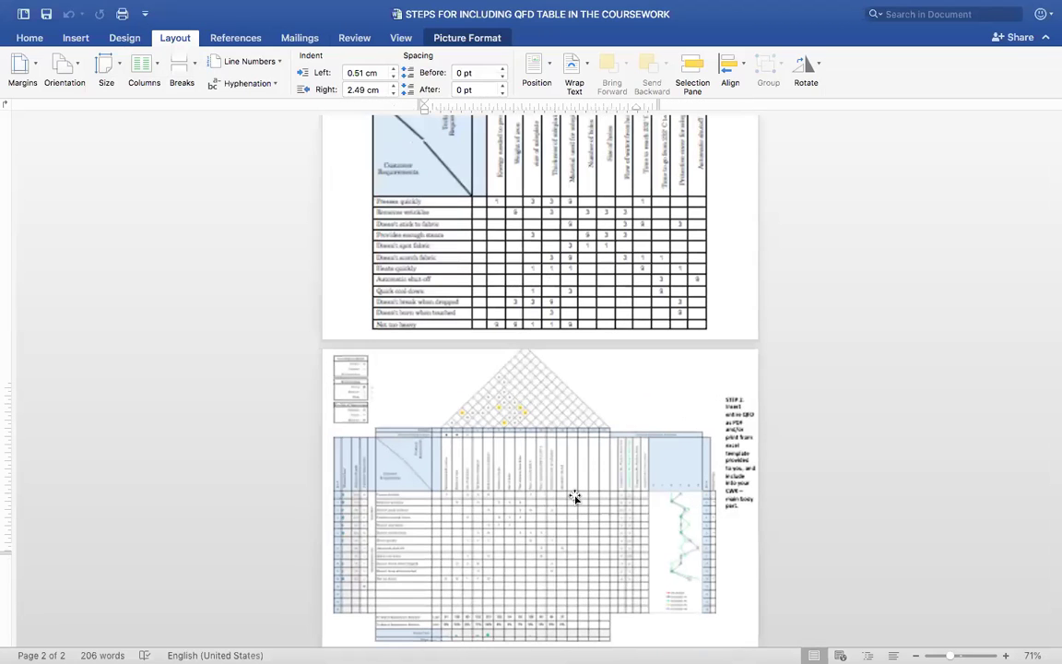
{"action": "scroll", "coordinate": [575, 497], "scroll_direction": "down", "scroll_amount": 2}
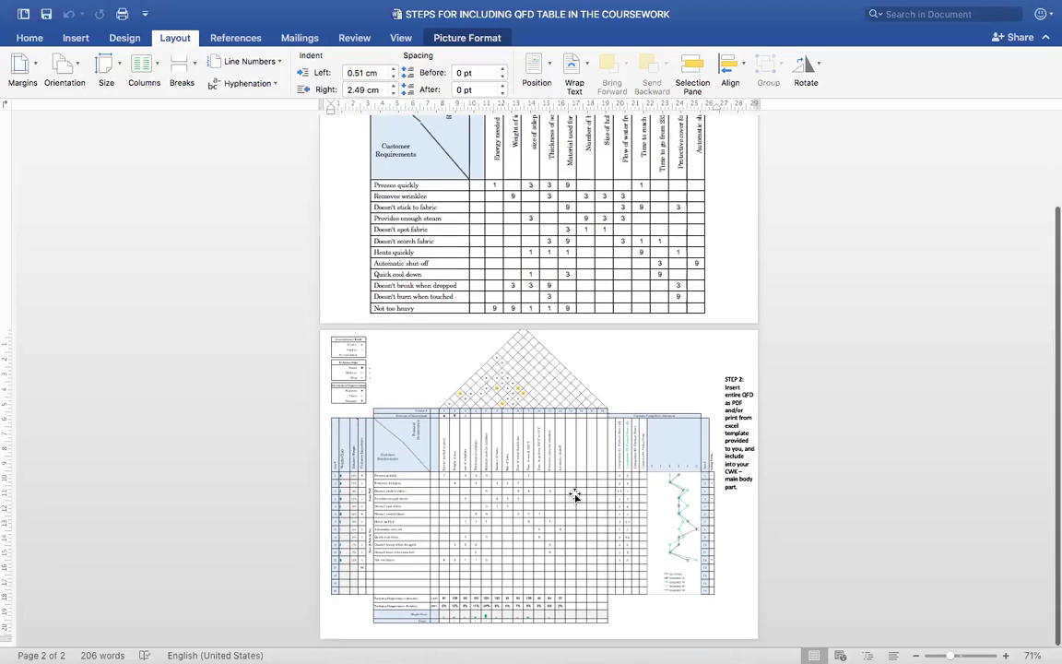
{"action": "scroll", "coordinate": [574, 498], "scroll_direction": "up", "scroll_amount": 5}
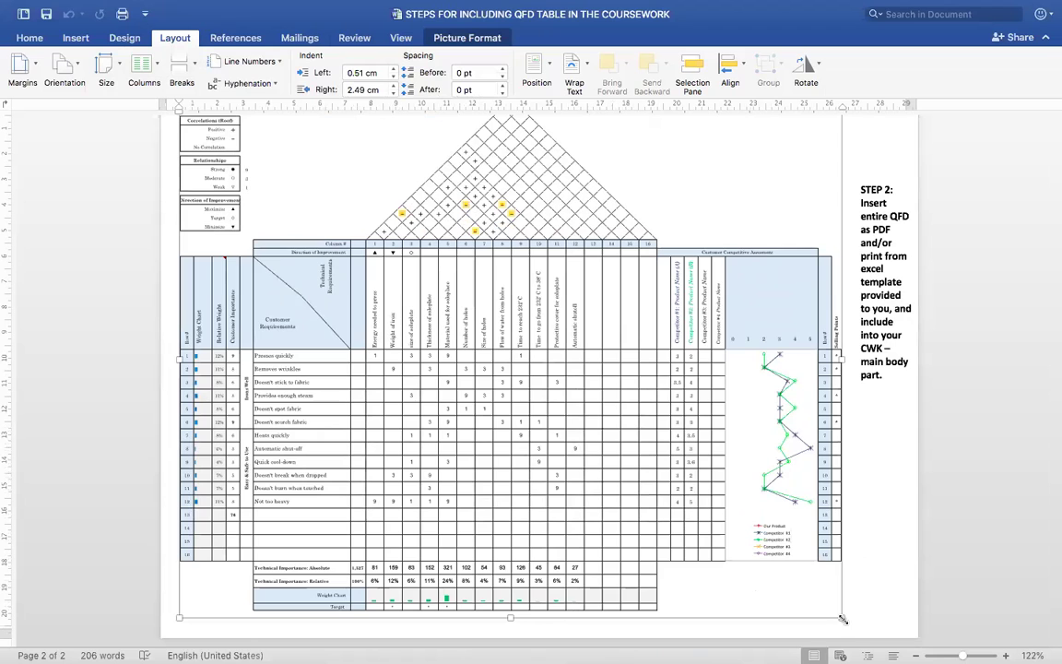
Shrink the QFD picture proportionally to about 23 cm wide and place the cursor in the space below it
{"action": "left_click_drag", "start_coordinate": [842, 619], "coordinate": [756, 552]}
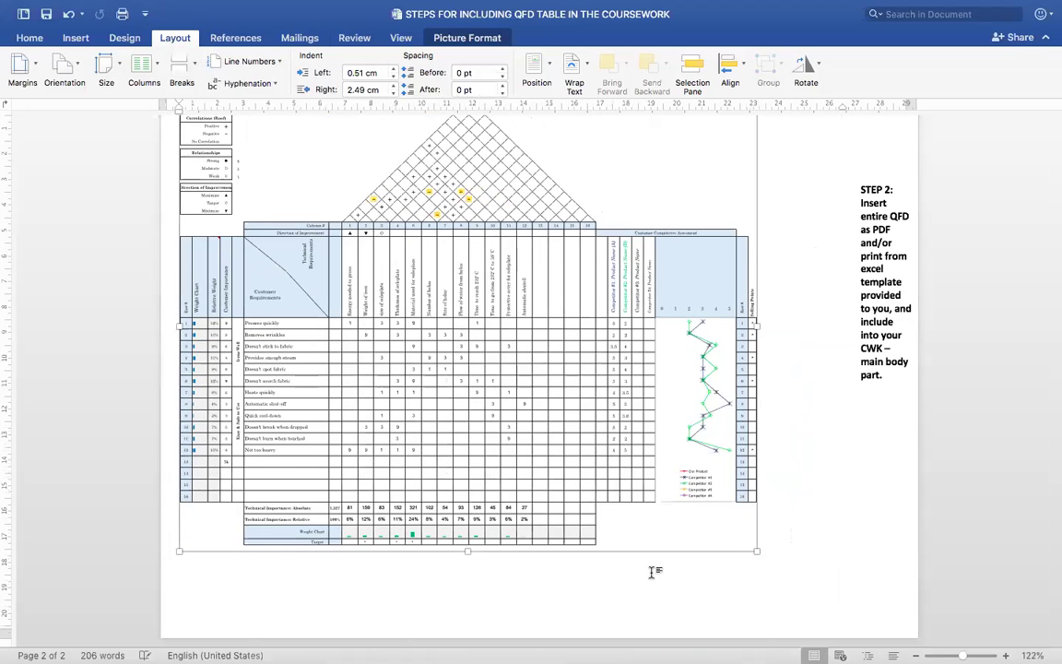
{"action": "scroll", "coordinate": [655, 572], "scroll_direction": "down", "scroll_amount": 1}
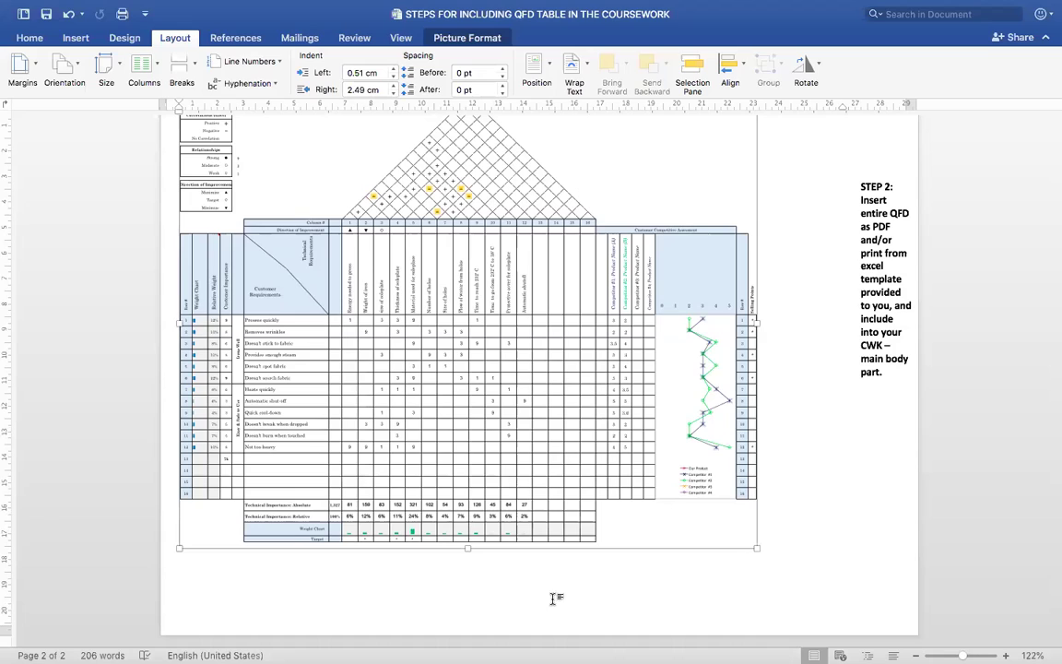
{"action": "left_click", "coordinate": [542, 571]}
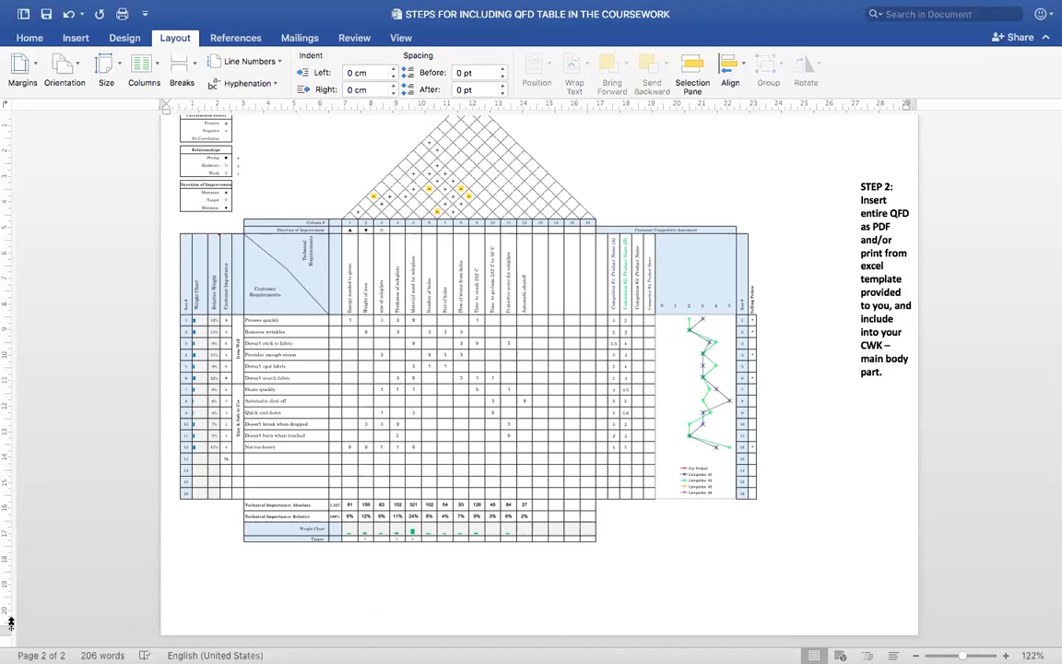
Try adding a page after the QFD picture with blank lines, and delete that page again
{"action": "left_click_drag", "start_coordinate": [11, 623], "coordinate": [8, 622]}
{"action": "key", "text": "Return"}
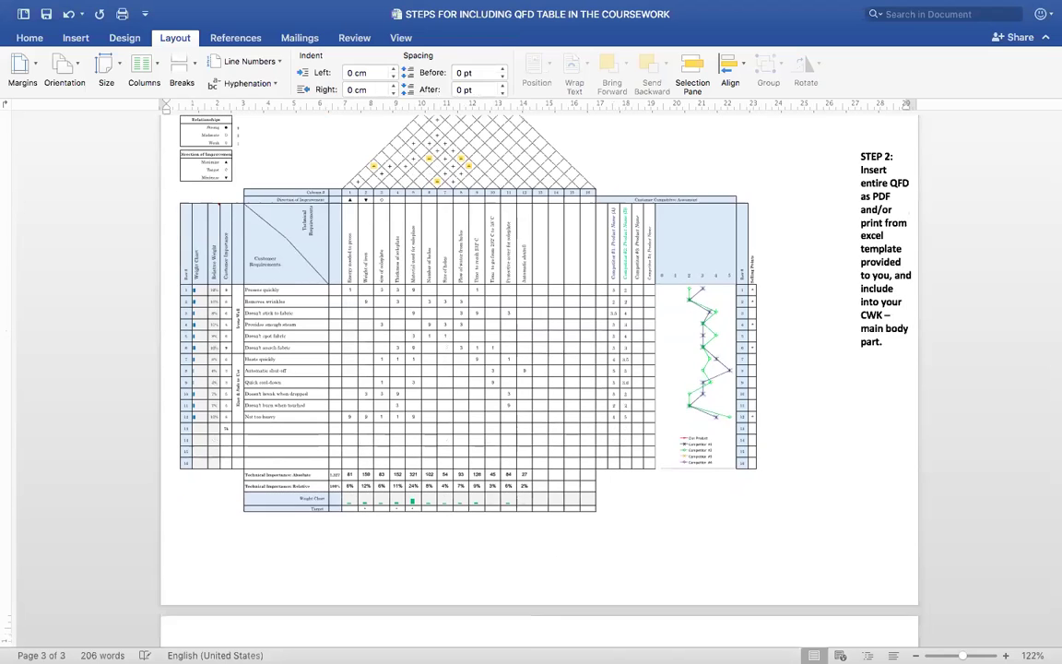
{"action": "scroll", "coordinate": [540, 369], "scroll_direction": "down", "scroll_amount": 10}
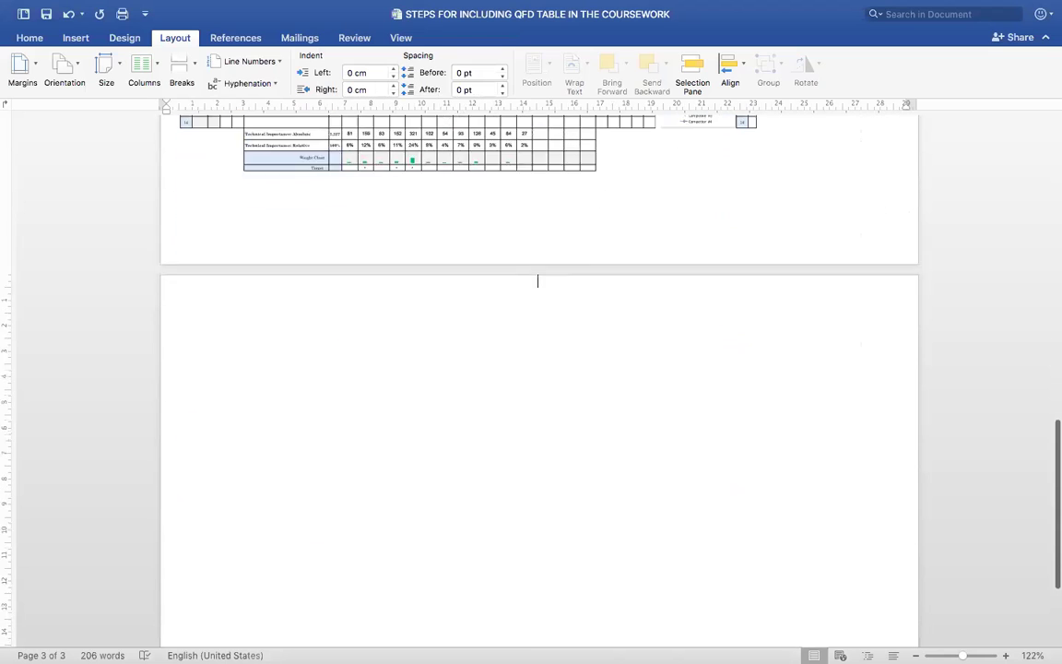
{"action": "scroll", "coordinate": [548, 587], "scroll_direction": "up", "scroll_amount": 3}
{"action": "scroll", "coordinate": [548, 586], "scroll_direction": "down", "scroll_amount": 5}
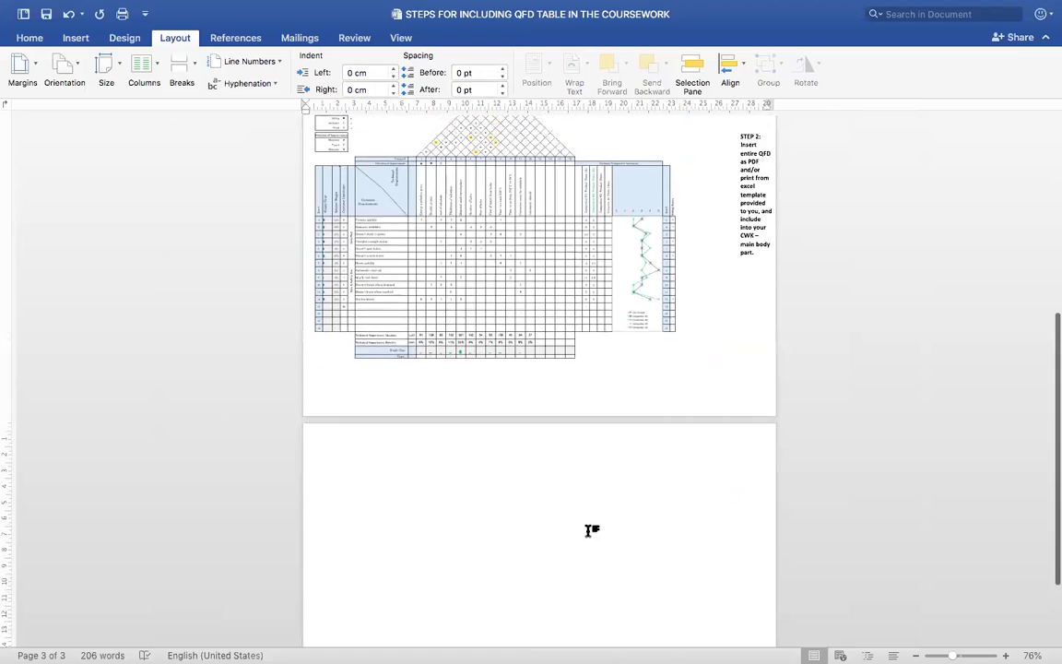
{"action": "key", "text": "BackSpace"}
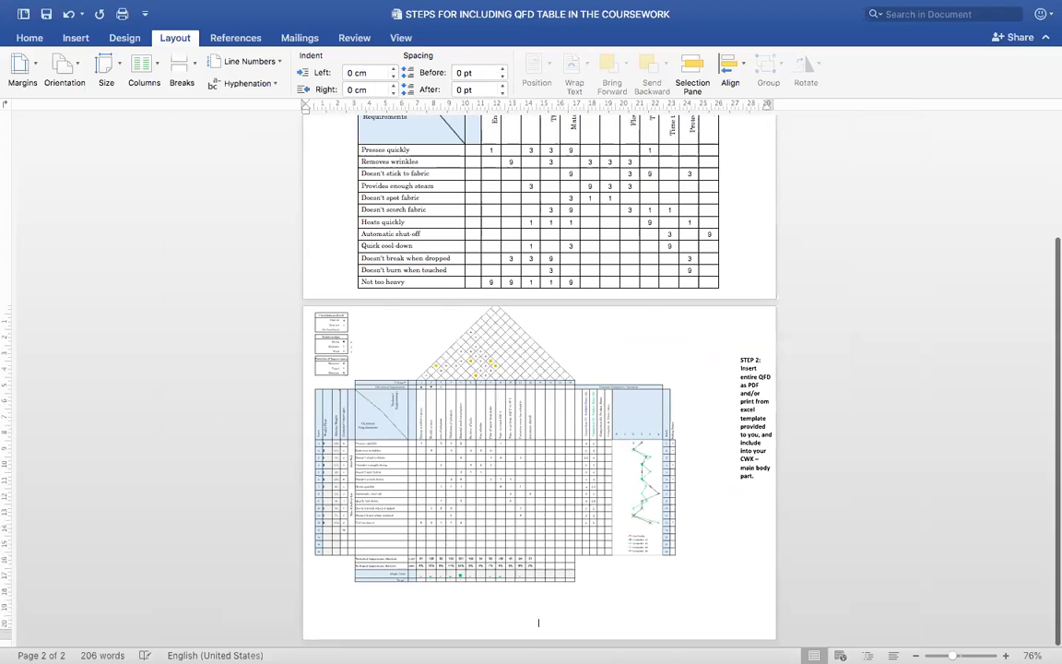
Insert a section break below the QFD picture that starts a new page
{"action": "scroll", "coordinate": [556, 631], "scroll_direction": "up", "scroll_amount": 5}
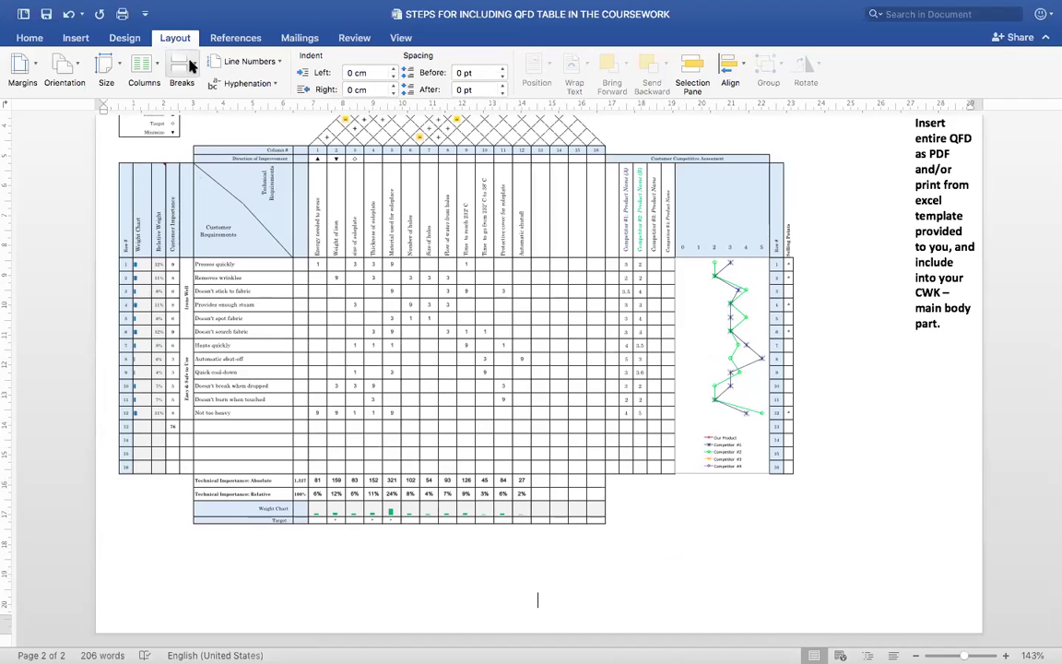
{"action": "left_click", "coordinate": [198, 66]}
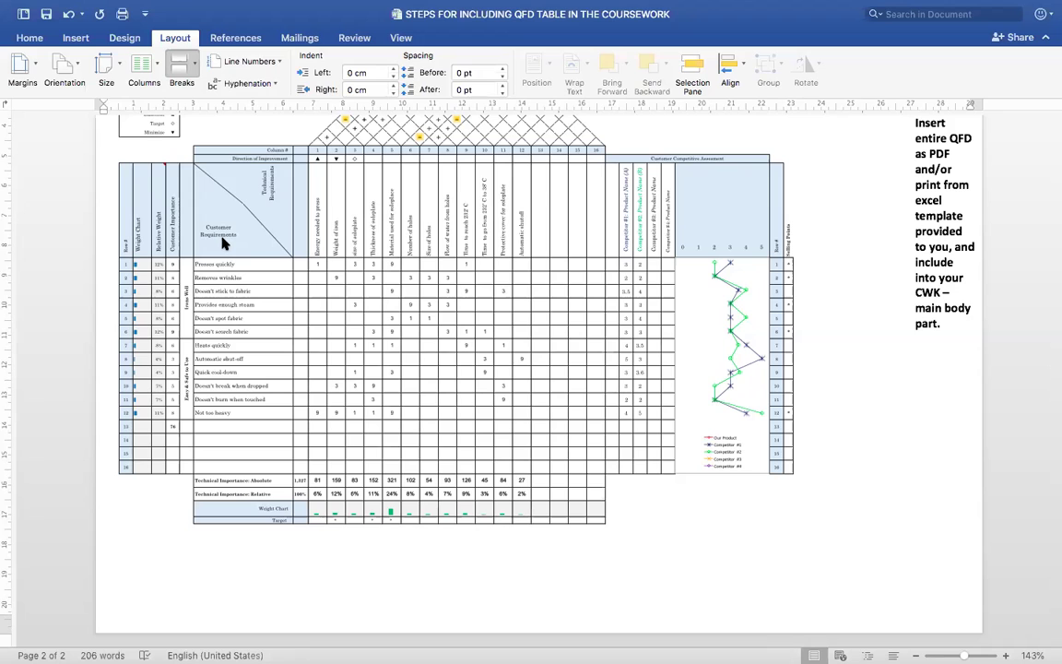
{"action": "scroll", "coordinate": [221, 238], "scroll_direction": "down", "scroll_amount": 1}
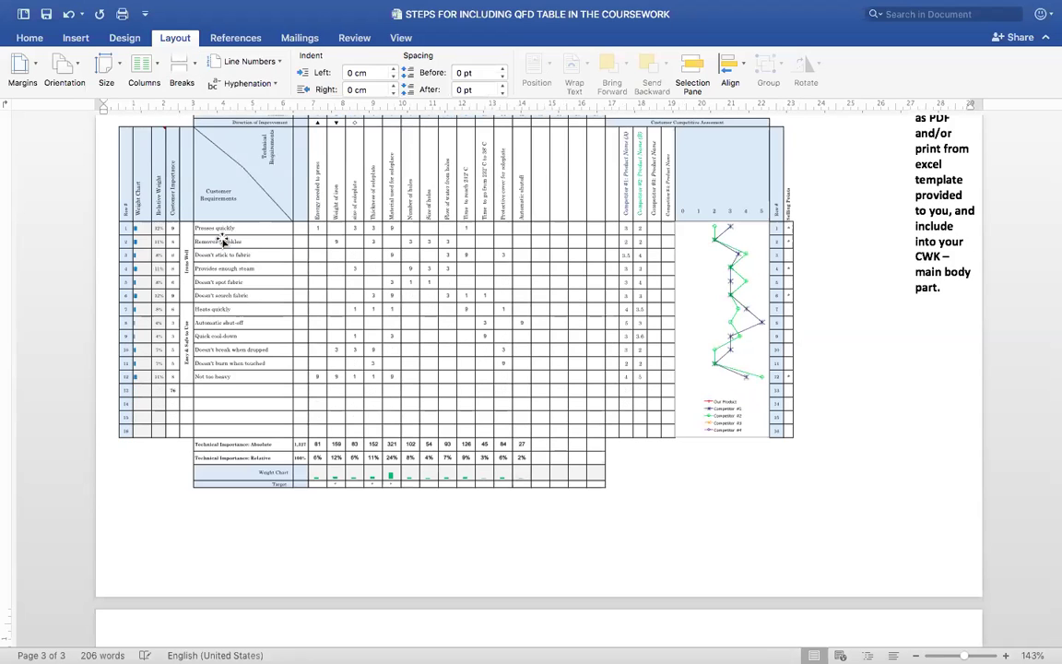
Change the new section on page 3 to portrait orientation and enter the sample text "Type type type"
{"action": "scroll", "coordinate": [360, 452], "scroll_direction": "down", "scroll_amount": 5}
{"action": "scroll", "coordinate": [391, 483], "scroll_direction": "down", "scroll_amount": 1}
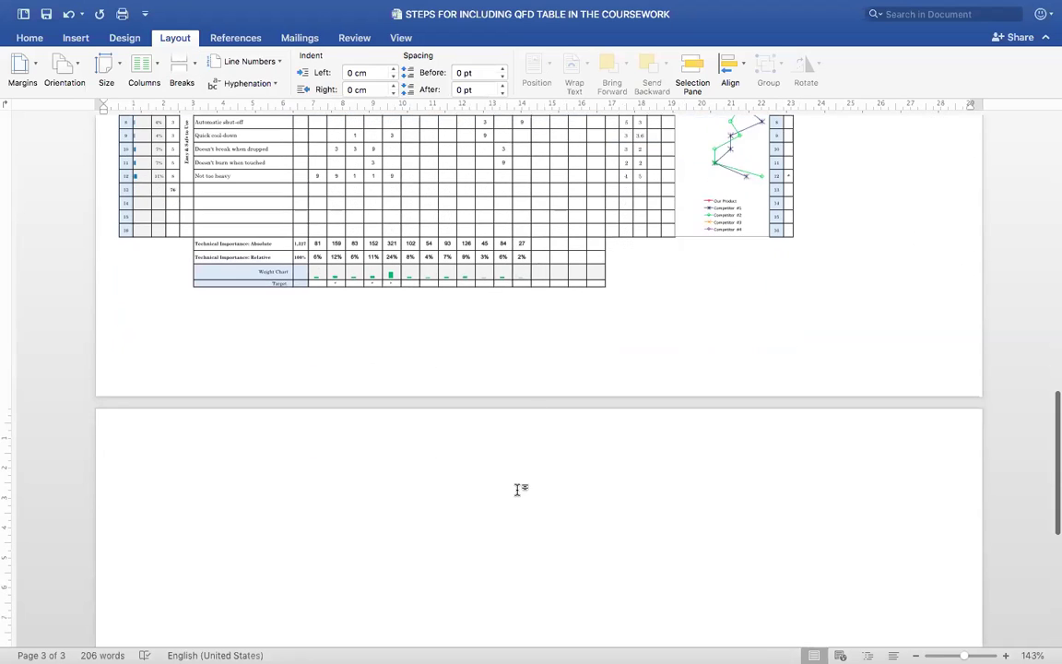
{"action": "scroll", "coordinate": [707, 513], "scroll_direction": "down", "scroll_amount": 2}
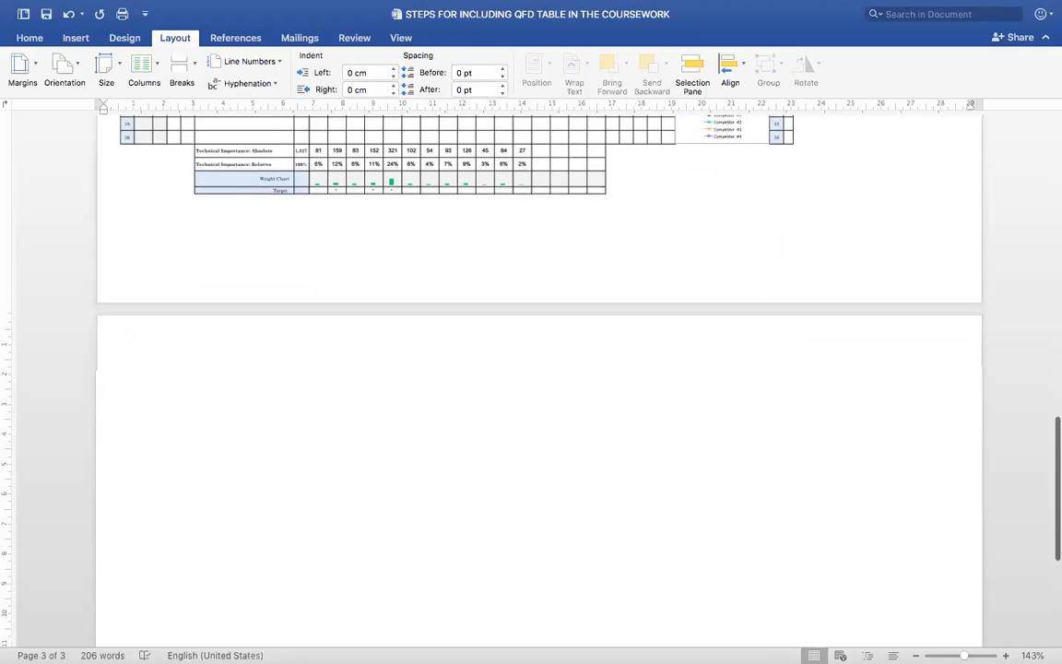
{"action": "scroll", "coordinate": [707, 512], "scroll_direction": "down", "scroll_amount": 5}
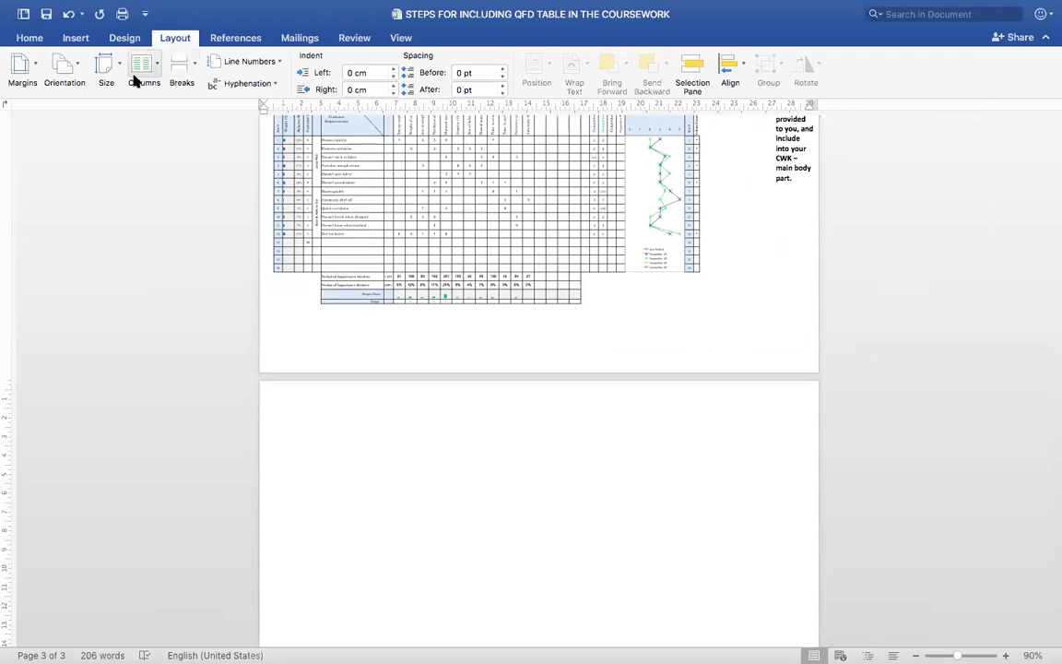
{"action": "left_click", "coordinate": [65, 70]}
{"action": "left_click", "coordinate": [80, 92]}
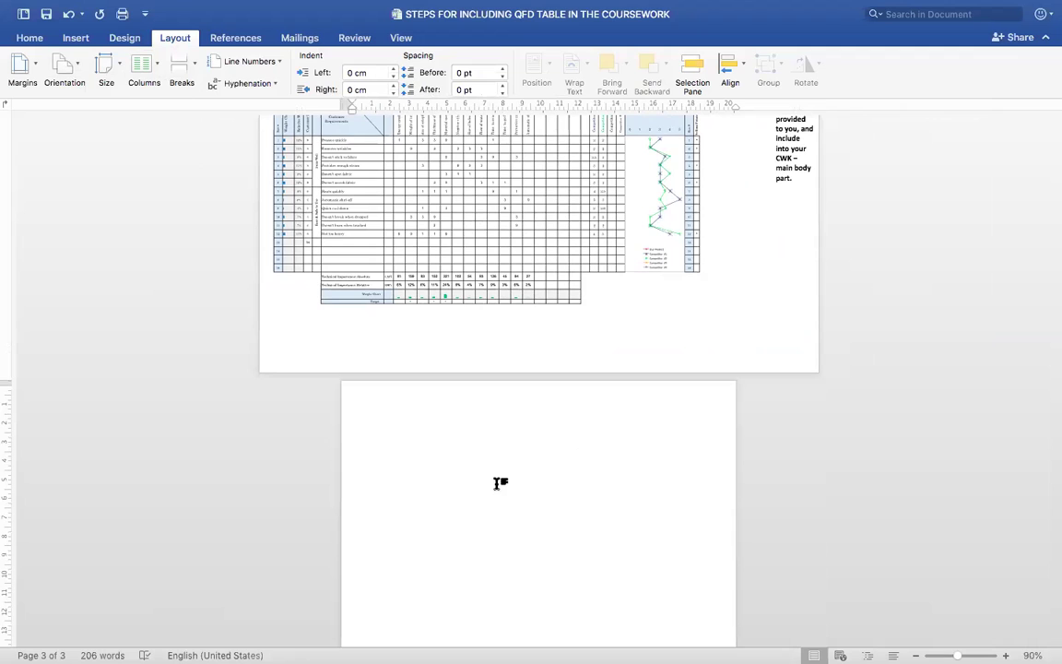
{"action": "type", "text": "type type type"}
Insert blank lines before the sample text on page 3 to push it down to about mid-page
{"action": "scroll", "coordinate": [523, 547], "scroll_direction": "down", "scroll_amount": 5}
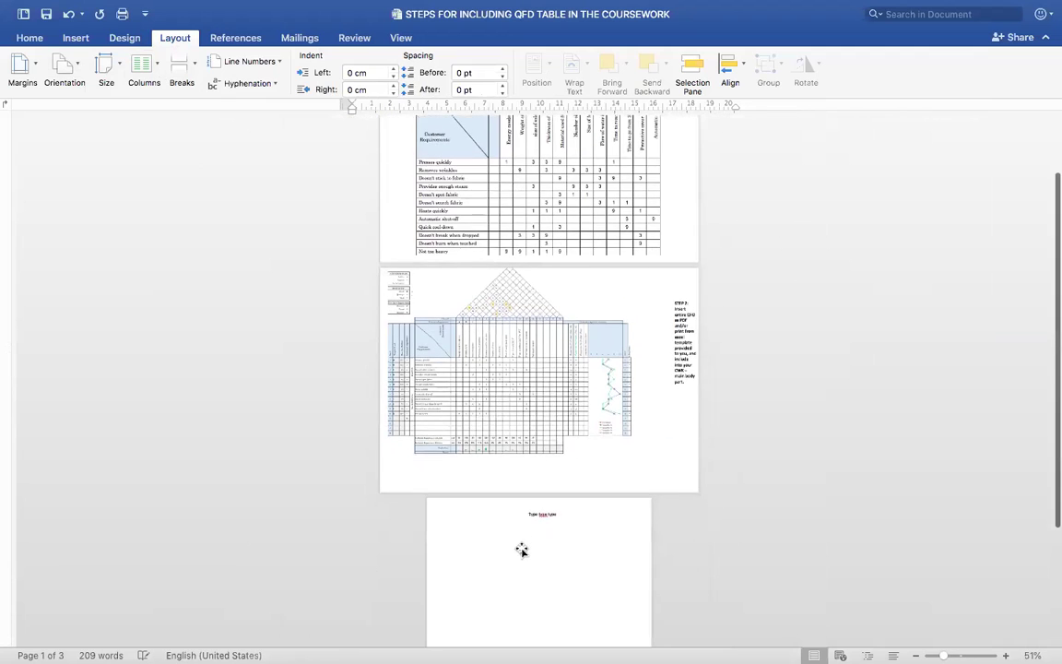
{"action": "scroll", "coordinate": [522, 549], "scroll_direction": "down", "scroll_amount": 4}
{"action": "scroll", "coordinate": [521, 549], "scroll_direction": "up", "scroll_amount": 2}
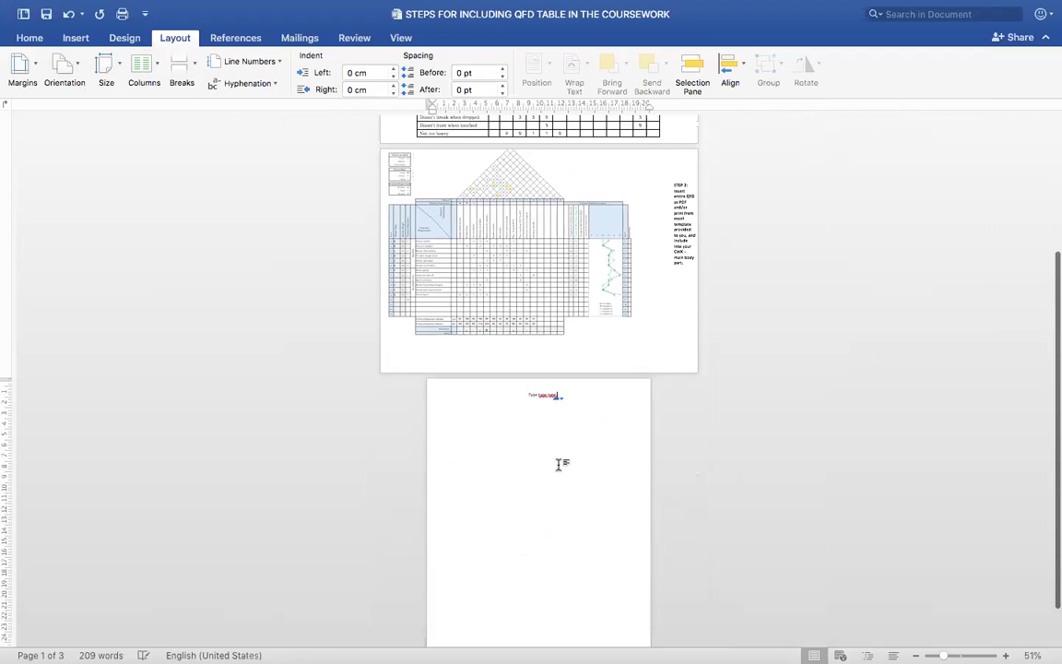
{"action": "scroll", "coordinate": [560, 463], "scroll_direction": "down", "scroll_amount": 2}
{"action": "scroll", "coordinate": [560, 464], "scroll_direction": "up", "scroll_amount": 4}
{"action": "scroll", "coordinate": [560, 463], "scroll_direction": "down", "scroll_amount": 1}
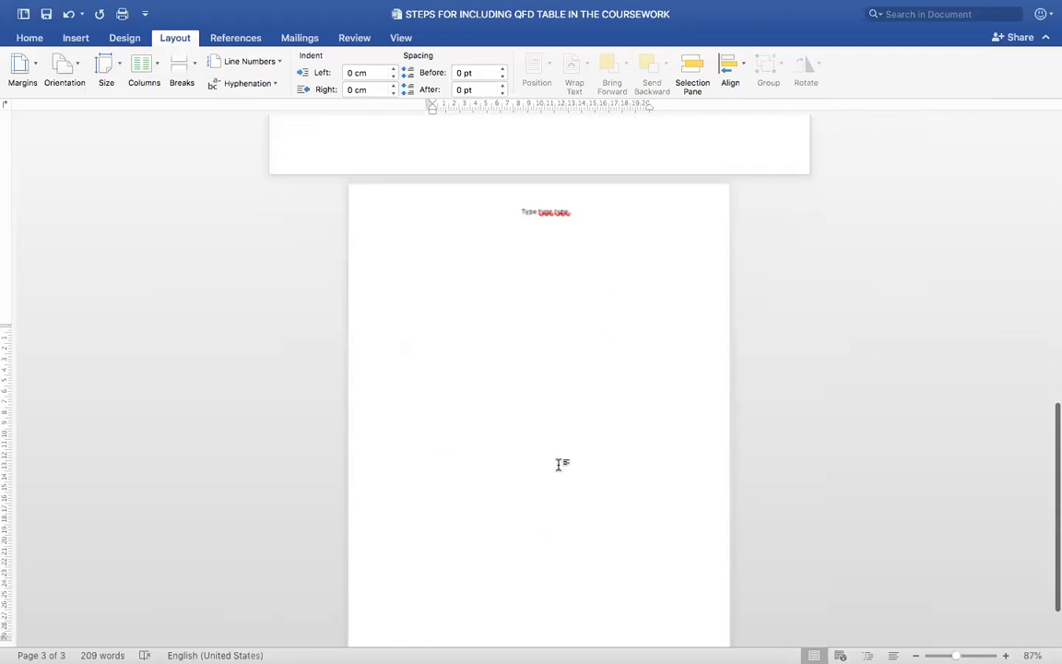
{"action": "left_click", "coordinate": [518, 213]}
{"action": "key", "text": "Return"}
{"action": "key", "text": "Return"}
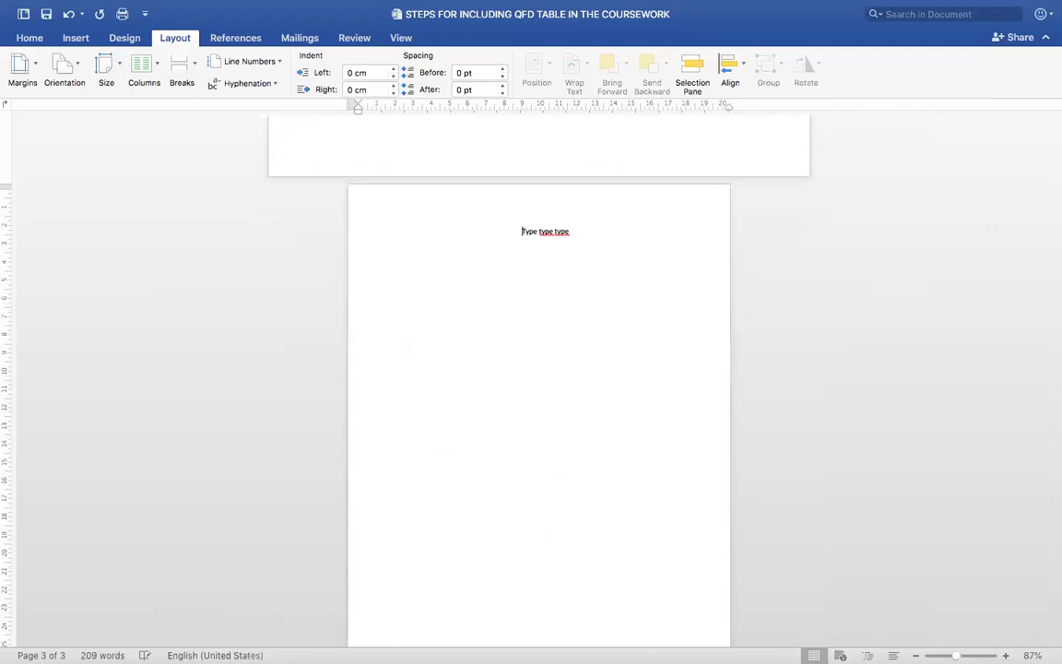
{"action": "key", "text": "Return"}
{"action": "key", "text": "Return"}
{"action": "key", "text": "Return"}
{"action": "key", "text": "Return"}
{"action": "key", "text": "Return"}
{"action": "key", "text": "Return"}
{"action": "key", "text": "Return"}
{"action": "key", "text": "Return"}
{"action": "key", "text": "Return"}
{"action": "key", "text": "Return"}
{"action": "key", "text": "Return"}
{"action": "key", "text": "Return"}
{"action": "key", "text": "Return"}
{"action": "key", "text": "Return"}
{"action": "key", "text": "Return"}
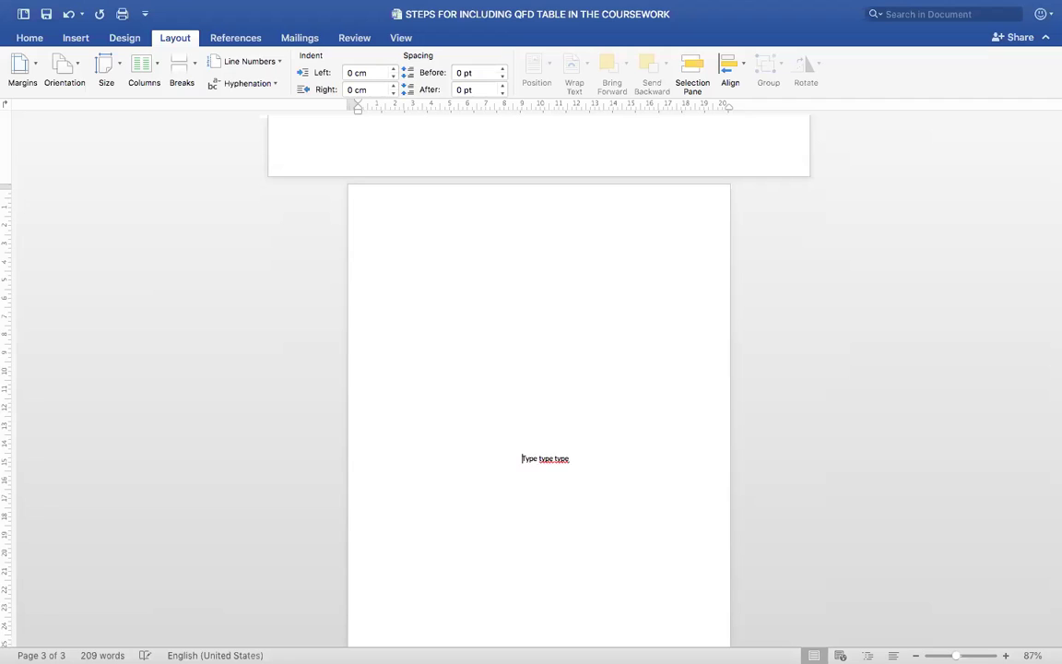
Insert more blank lines before the sample text on page 3 until it sits near the bottom of the page
{"action": "key", "text": "Return"}
{"action": "key", "text": "Return"}
{"action": "key", "text": "Return"}
{"action": "key", "text": "Return"}
{"action": "key", "text": "Return"}
{"action": "key", "text": "Return"}
{"action": "key", "text": "Return"}
{"action": "key", "text": "Return"}
{"action": "key", "text": "Return"}
{"action": "key", "text": "Return"}
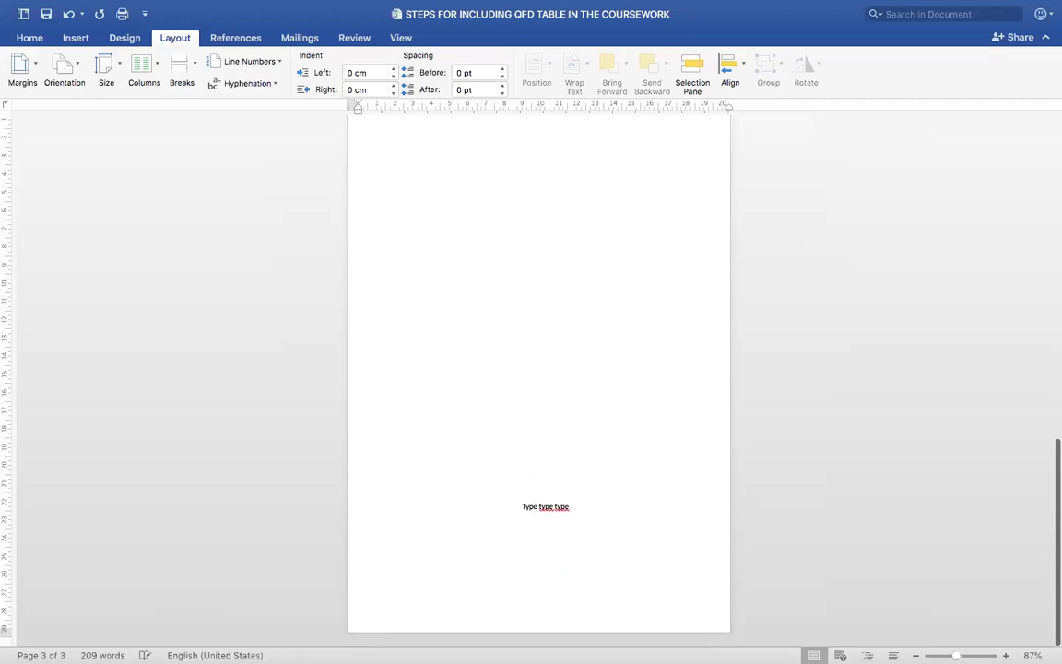
{"action": "key", "text": "Return"}
{"action": "key", "text": "Return"}
{"action": "key", "text": "Return"}
{"action": "key", "text": "Return"}
{"action": "key", "text": "Return"}
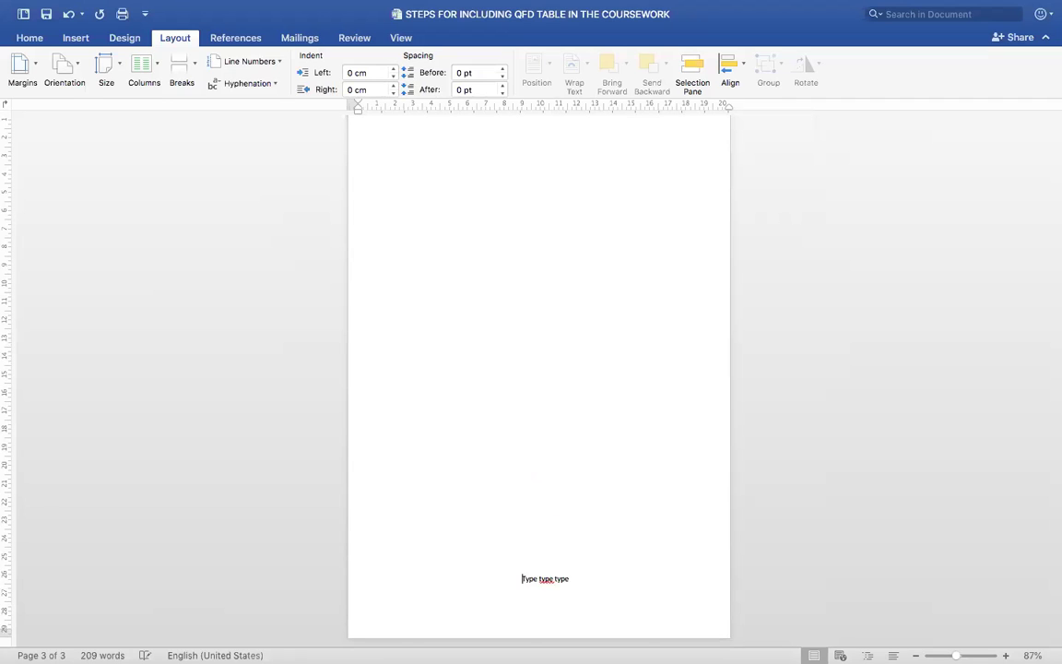
{"action": "key", "text": "Return"}
{"action": "key", "text": "Return"}
{"action": "key", "text": "Return"}
{"action": "key", "text": "Return"}
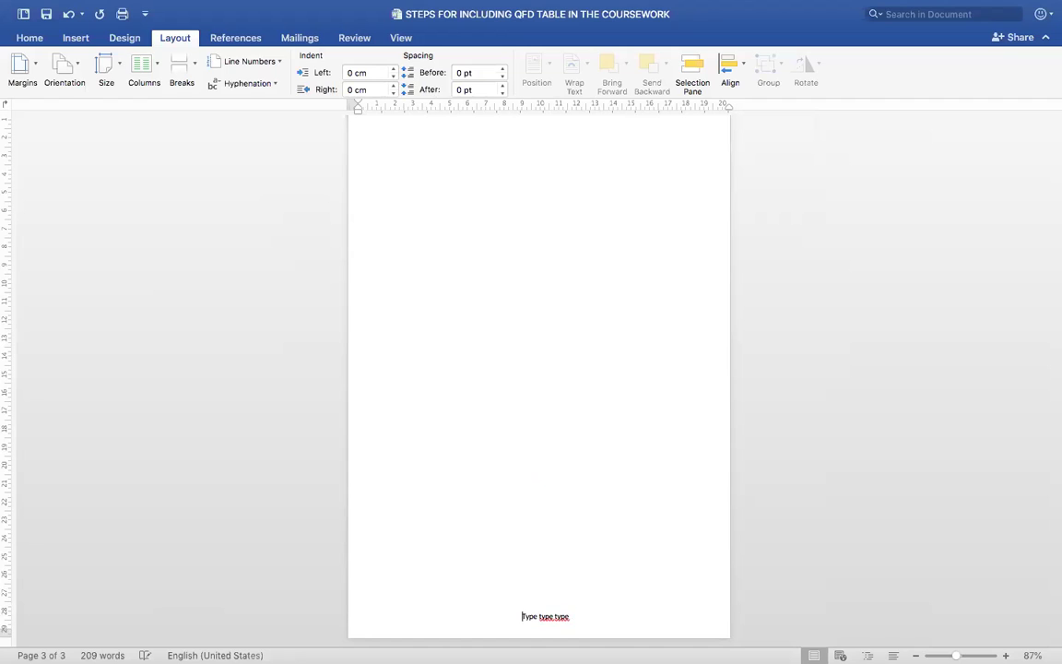
{"action": "key", "text": "BackSpace"}
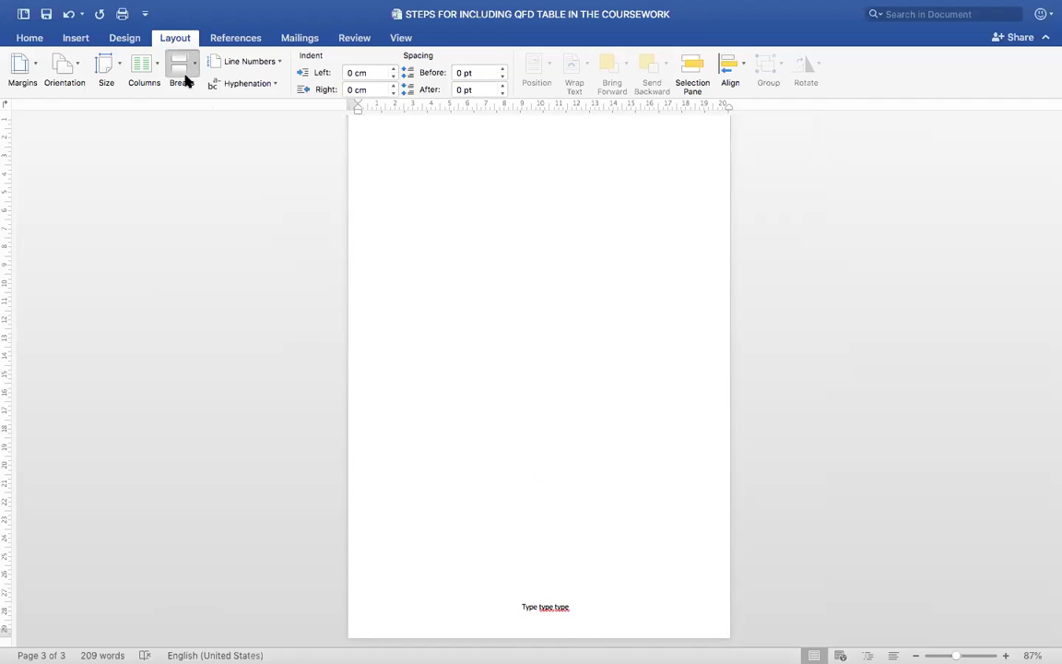
Insert a section break after the sample text that starts a new page, and change page 4 to landscape orientation
{"action": "left_click", "coordinate": [231, 224]}
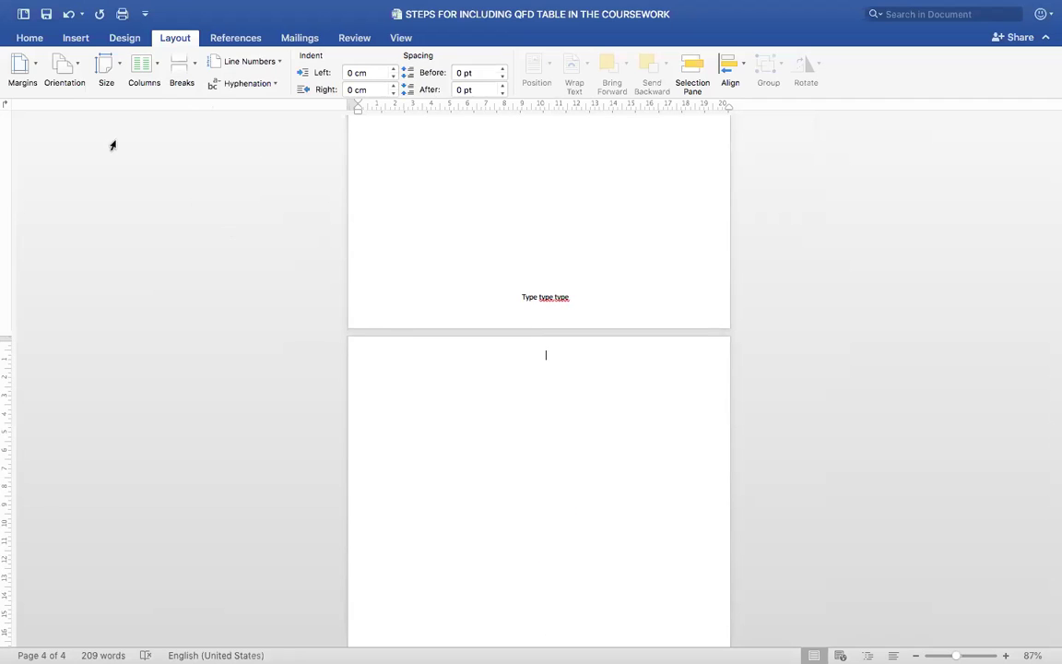
{"action": "left_click", "coordinate": [71, 73]}
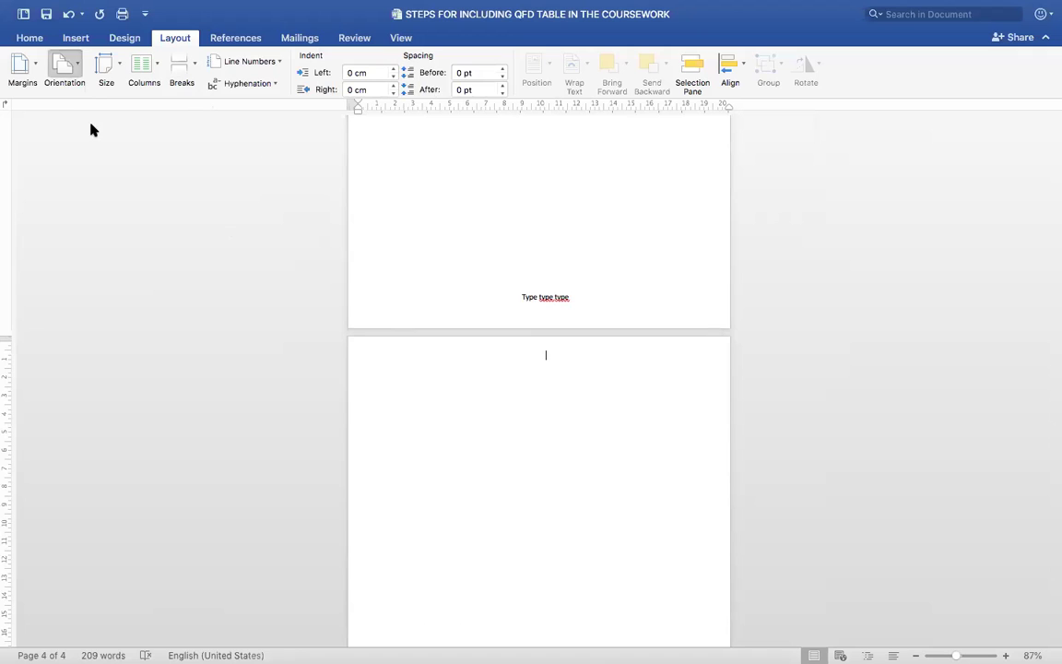
{"action": "left_click", "coordinate": [90, 129]}
Review all pages of the document at reduced zoom to compare the landscape and portrait sections
{"action": "scroll", "coordinate": [482, 516], "scroll_direction": "down", "scroll_amount": 5}
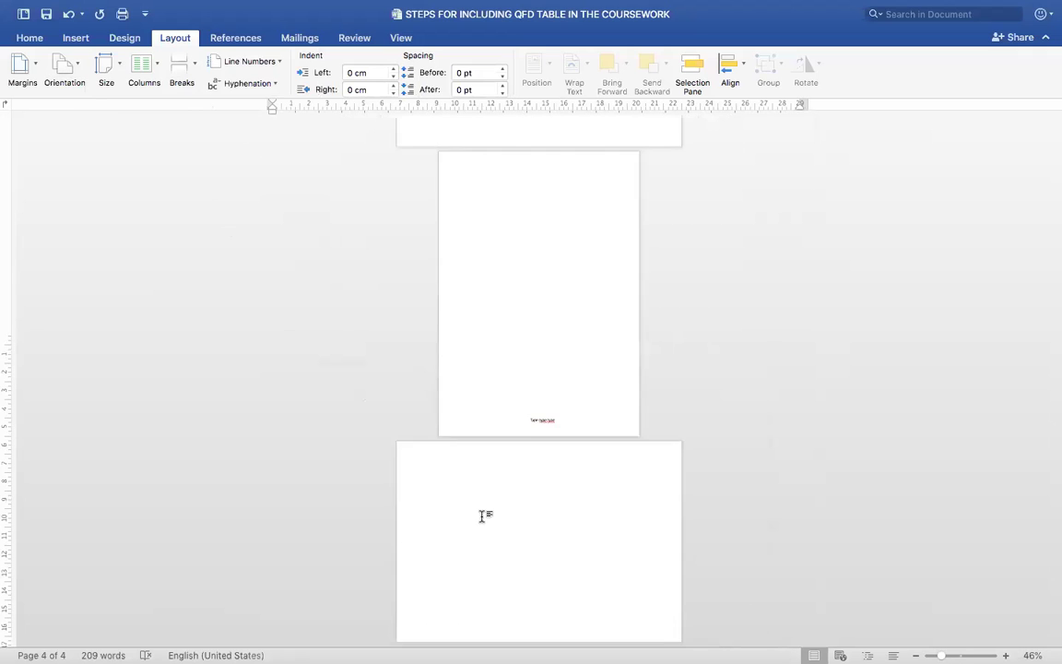
{"action": "scroll", "coordinate": [481, 517], "scroll_direction": "down", "scroll_amount": 2}
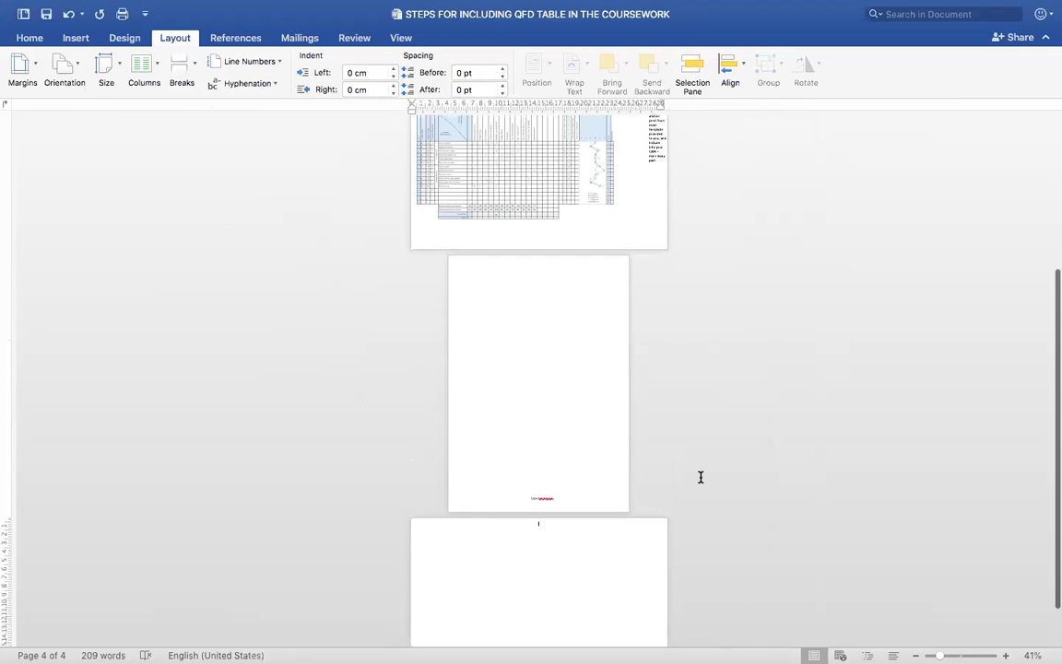
{"action": "scroll", "coordinate": [701, 477], "scroll_direction": "up", "scroll_amount": 5}
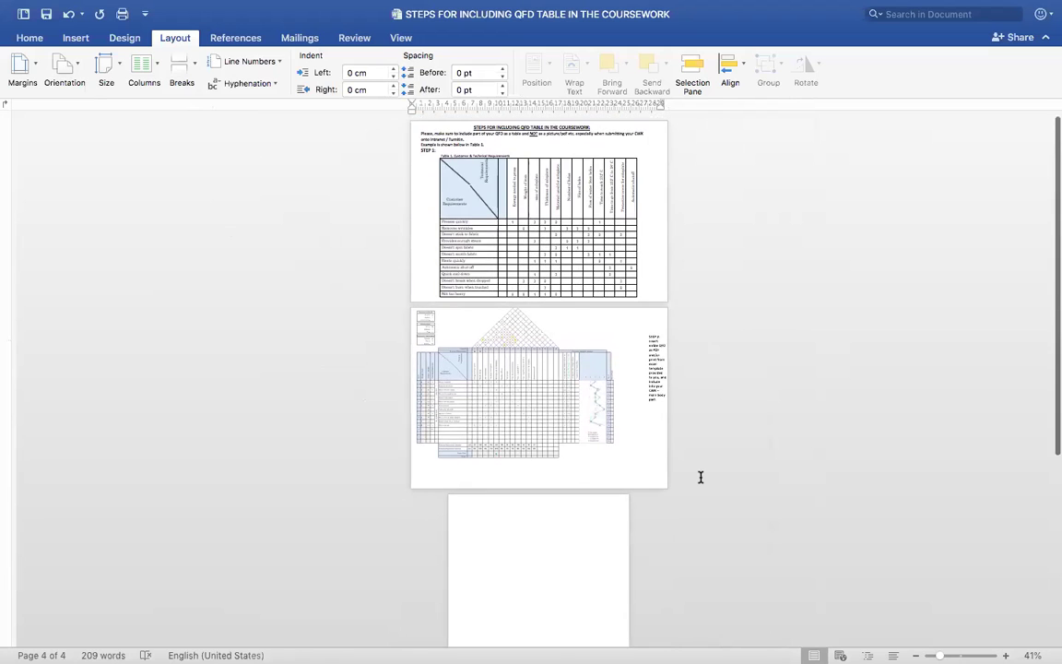
{"action": "scroll", "coordinate": [701, 476], "scroll_direction": "down", "scroll_amount": 5}
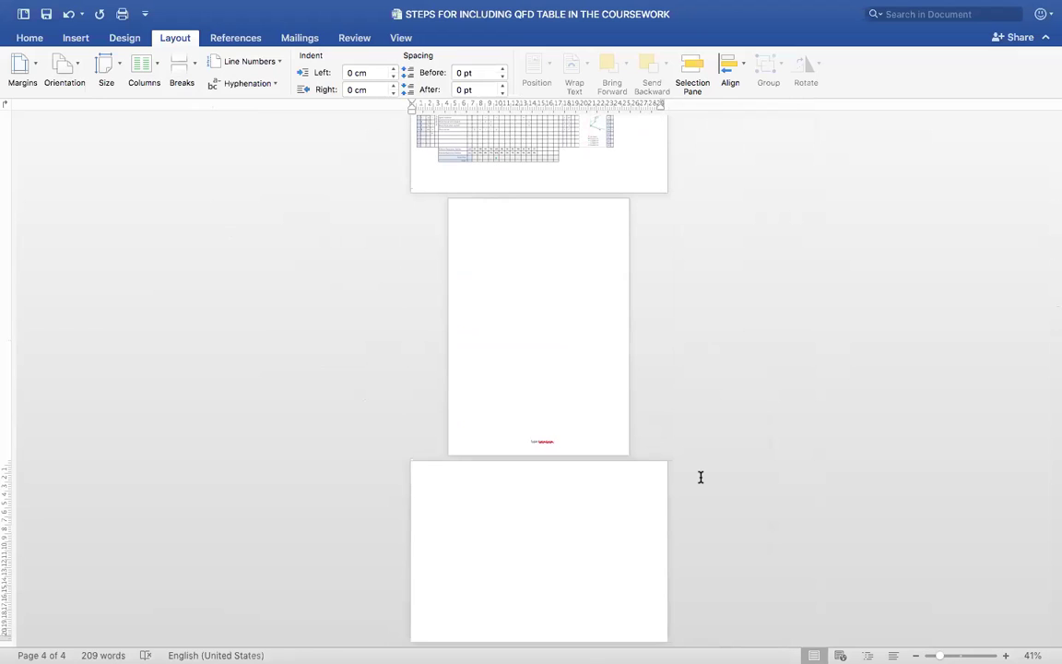
{"action": "scroll", "coordinate": [700, 477], "scroll_direction": "up", "scroll_amount": 5}
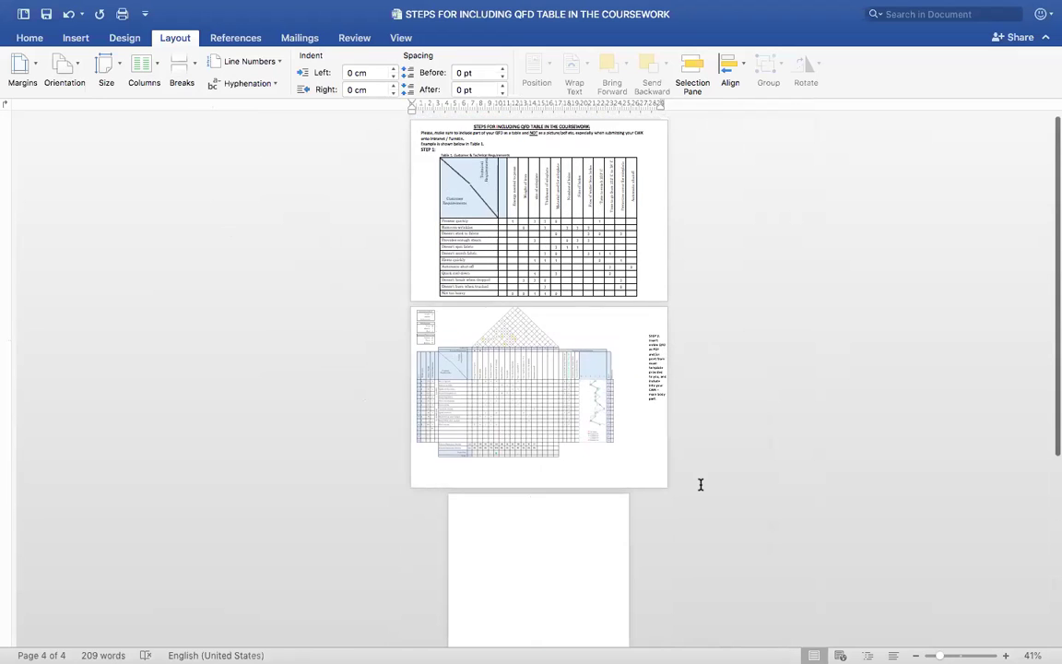
{"action": "scroll", "coordinate": [701, 484], "scroll_direction": "down", "scroll_amount": 5}
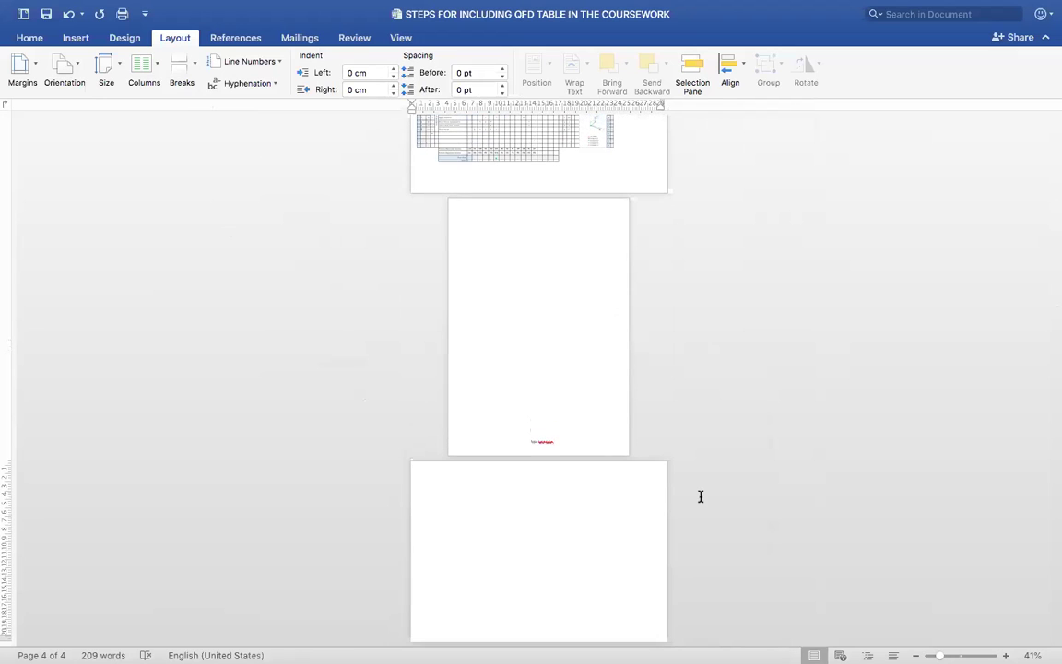
{"action": "scroll", "coordinate": [701, 496], "scroll_direction": "up", "scroll_amount": 2}
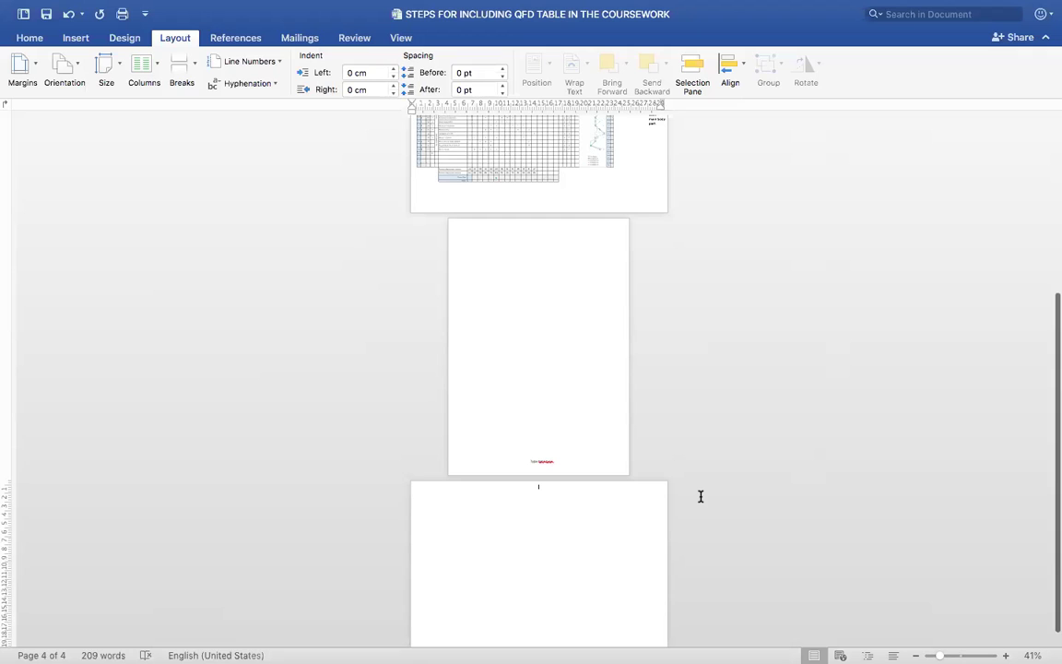
{"action": "scroll", "coordinate": [701, 488], "scroll_direction": "down", "scroll_amount": 2}
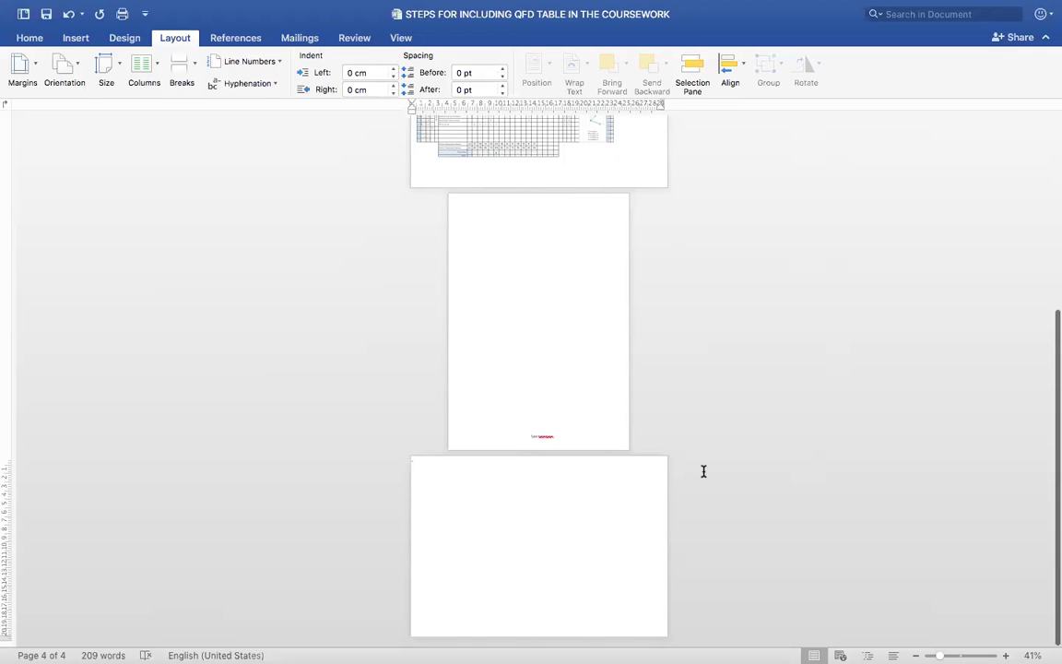